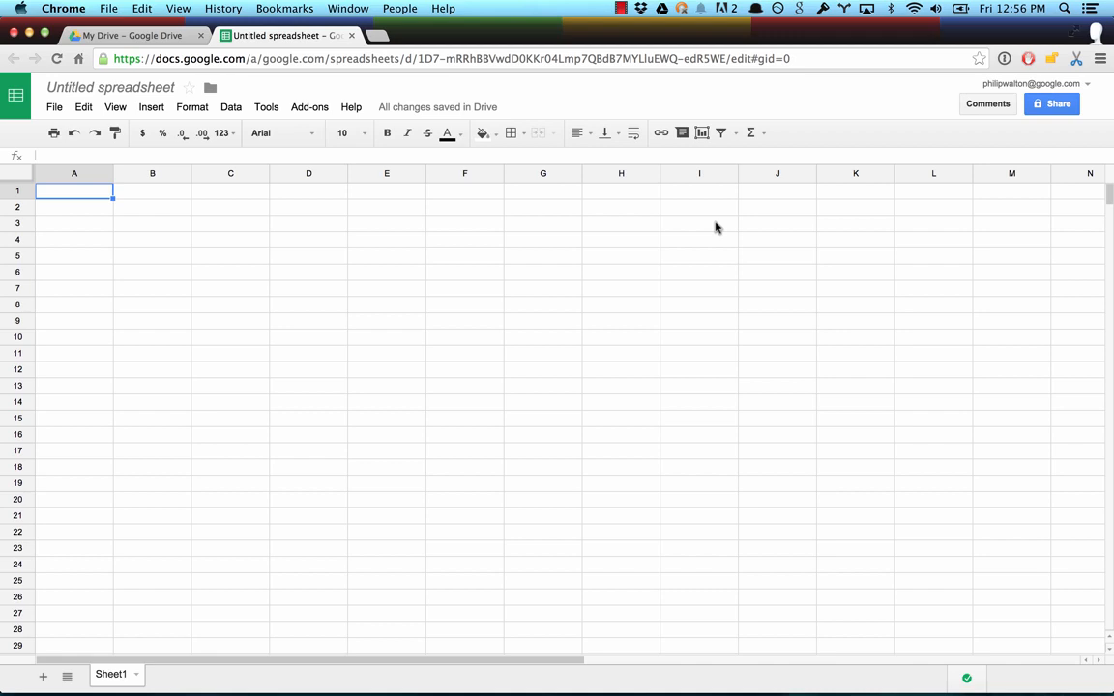
Step: Install the free Google Analytics add-on for the spreadsheet and accept its requested permissions
{"action": "left_click", "coordinate": [307, 106]}
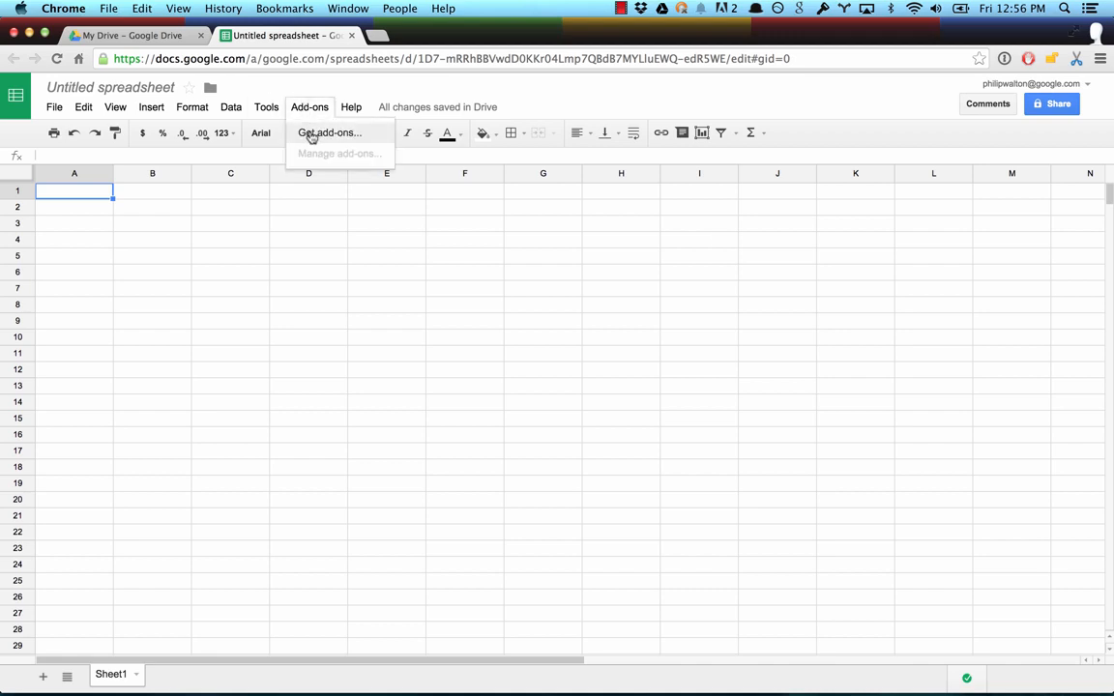
{"action": "left_click", "coordinate": [312, 137]}
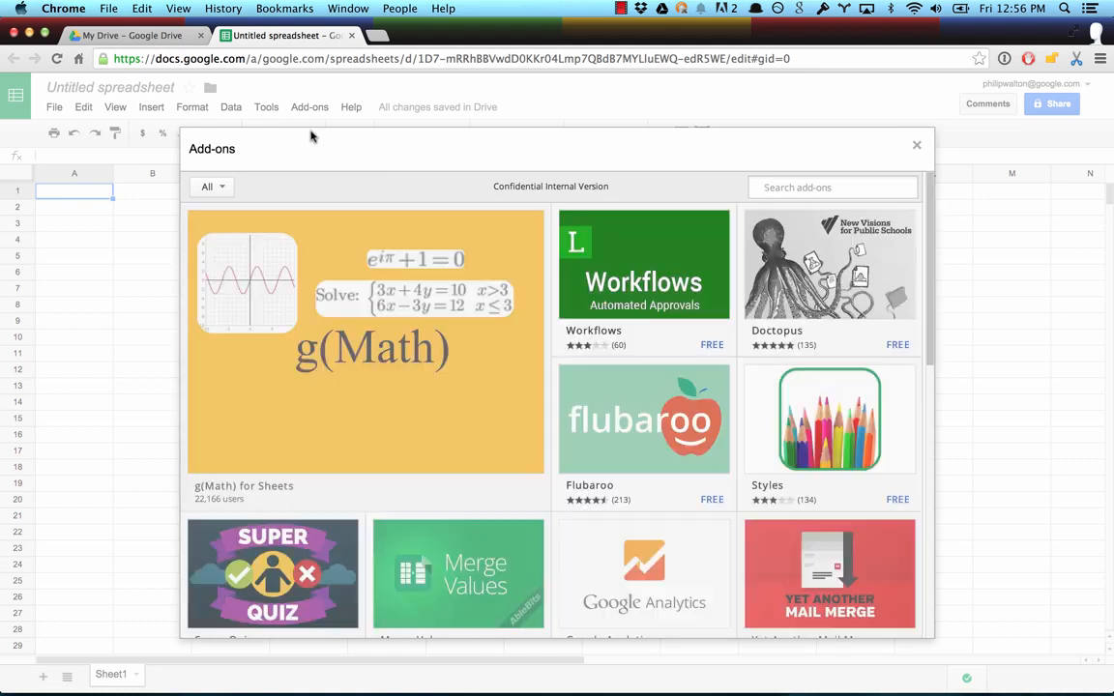
{"action": "scroll", "coordinate": [736, 437], "scroll_direction": "down", "scroll_amount": 3}
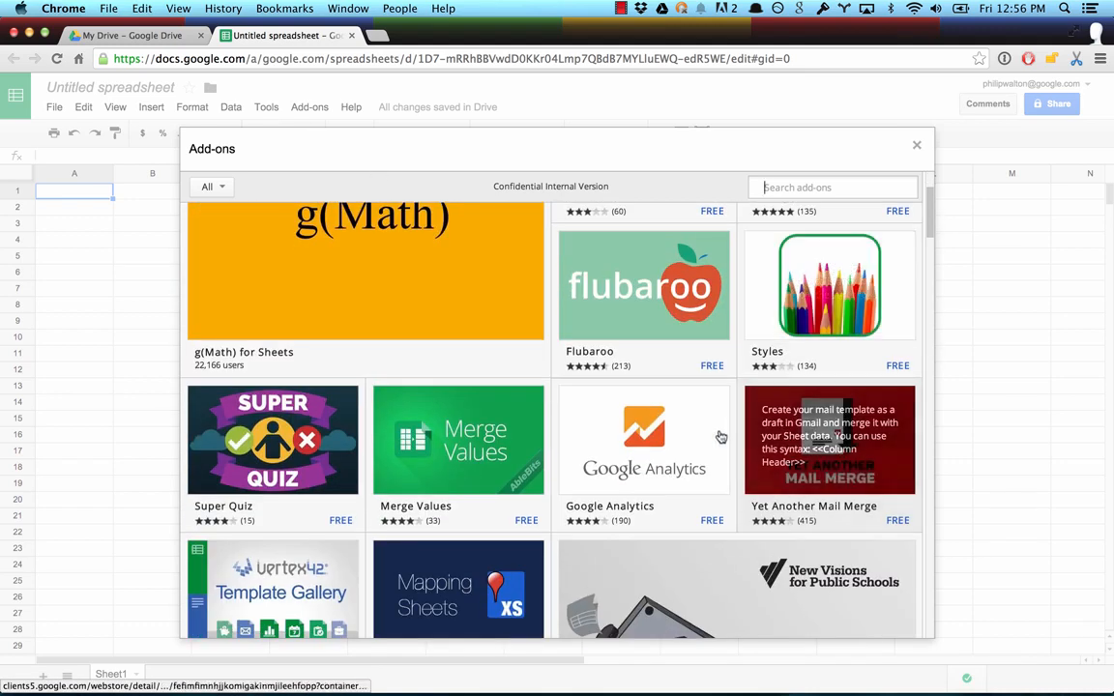
{"action": "left_click", "coordinate": [721, 437]}
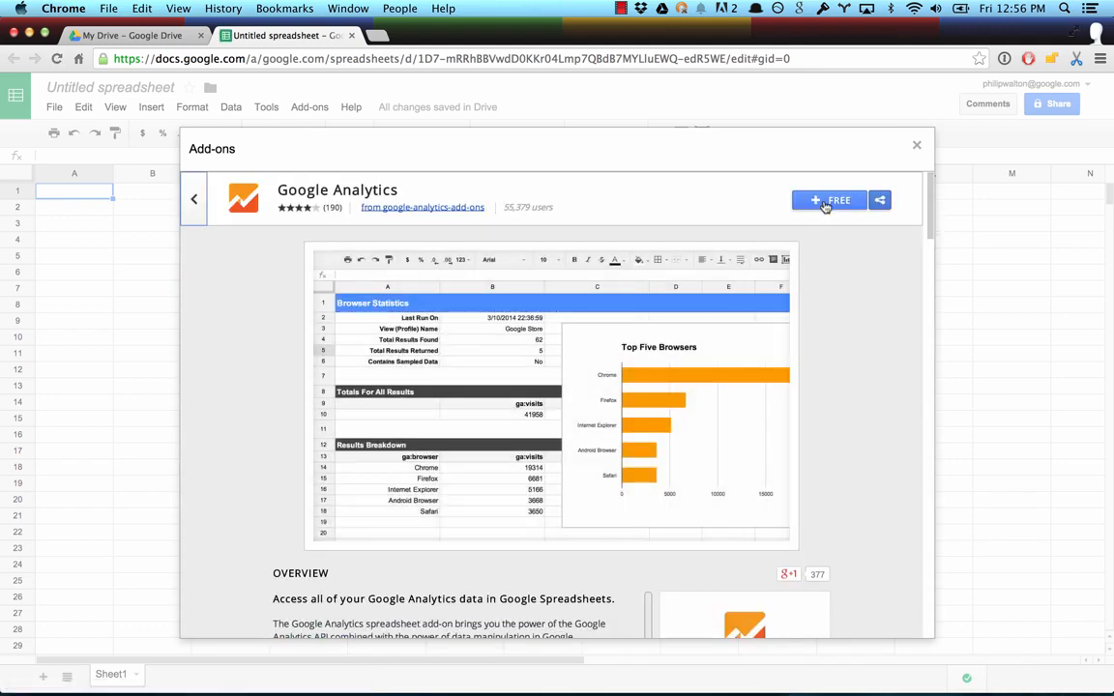
{"action": "left_click", "coordinate": [823, 207]}
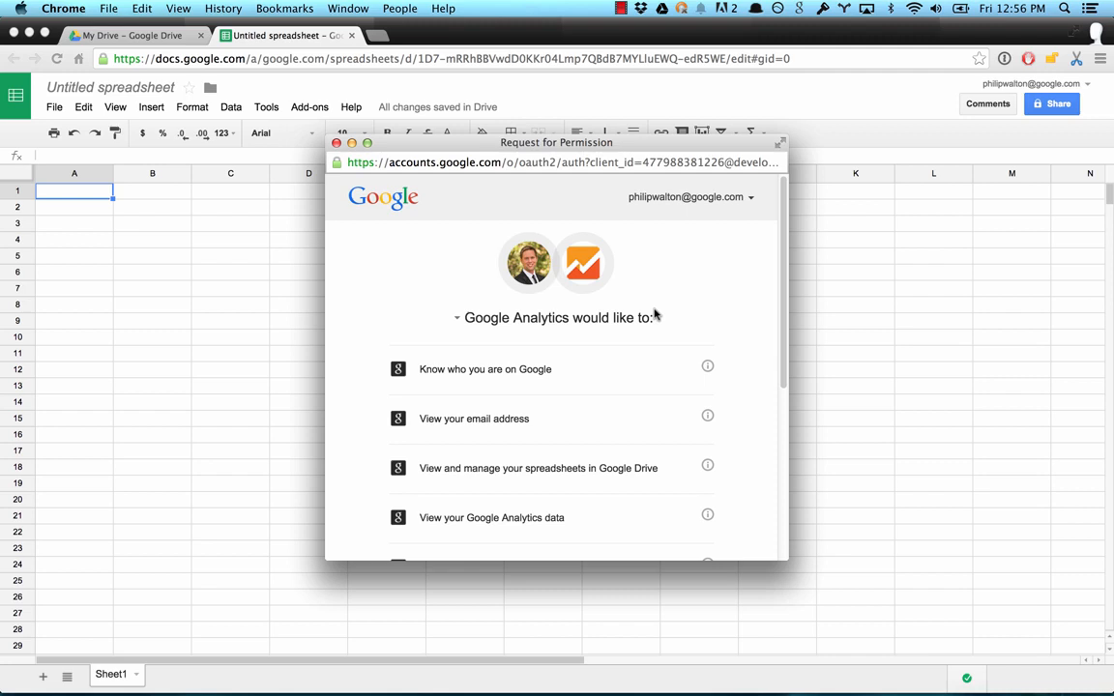
{"action": "scroll", "coordinate": [653, 314], "scroll_direction": "down", "scroll_amount": 6}
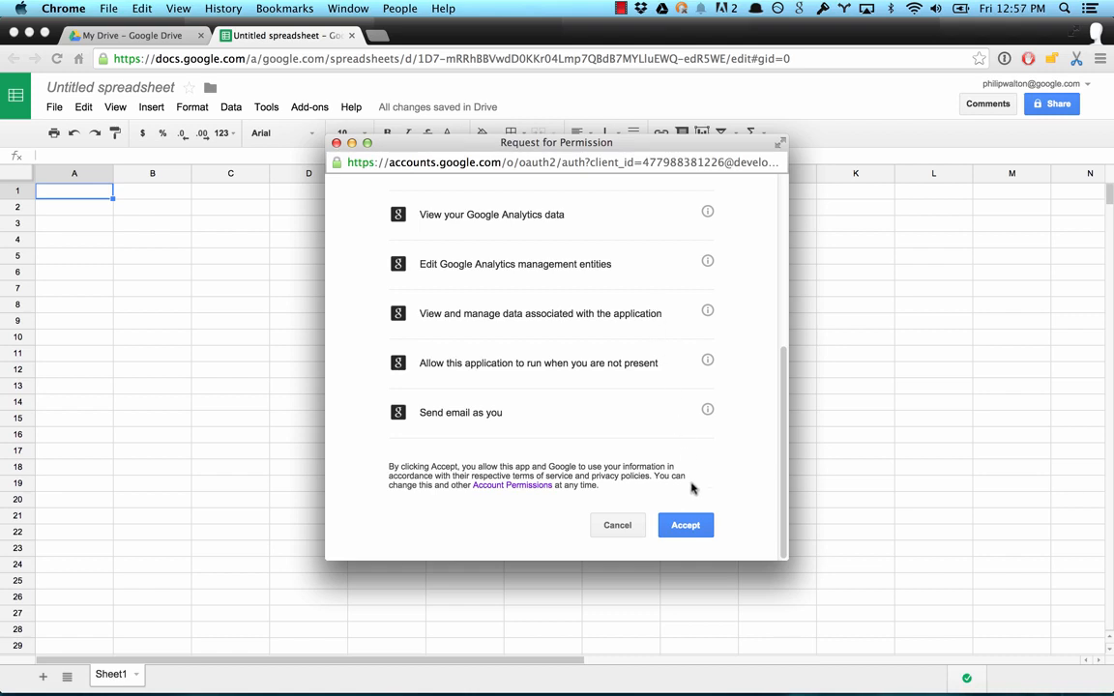
{"action": "left_click", "coordinate": [687, 526]}
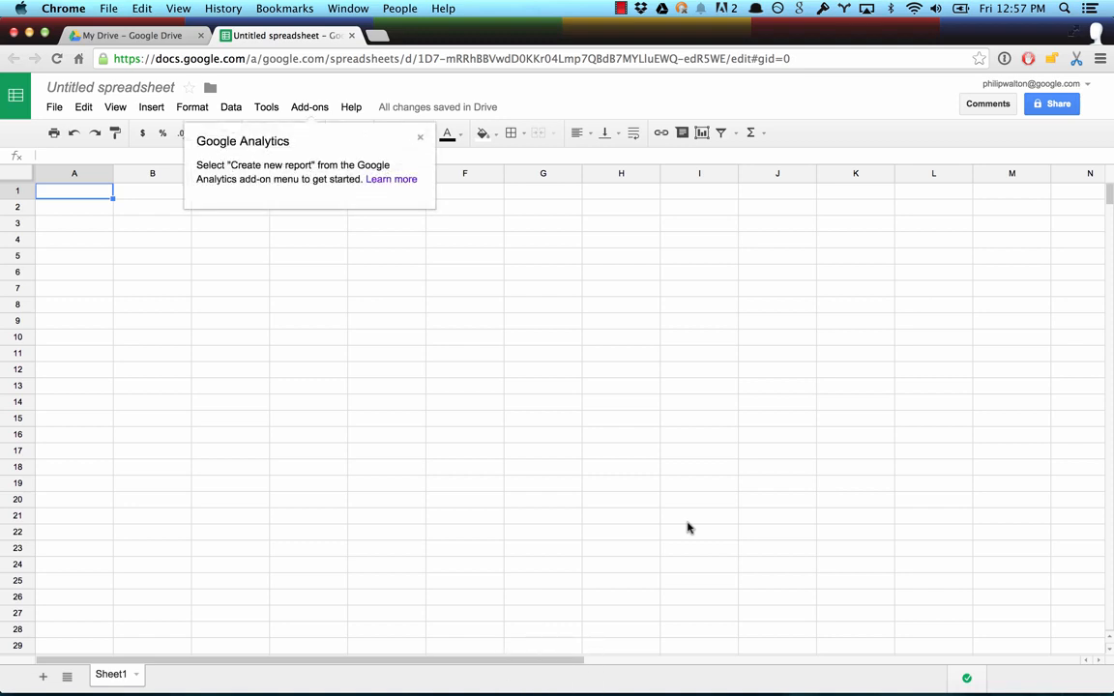
Step: Start a new Google Analytics report named Users and select the personal website's account for it
{"action": "left_click", "coordinate": [315, 110]}
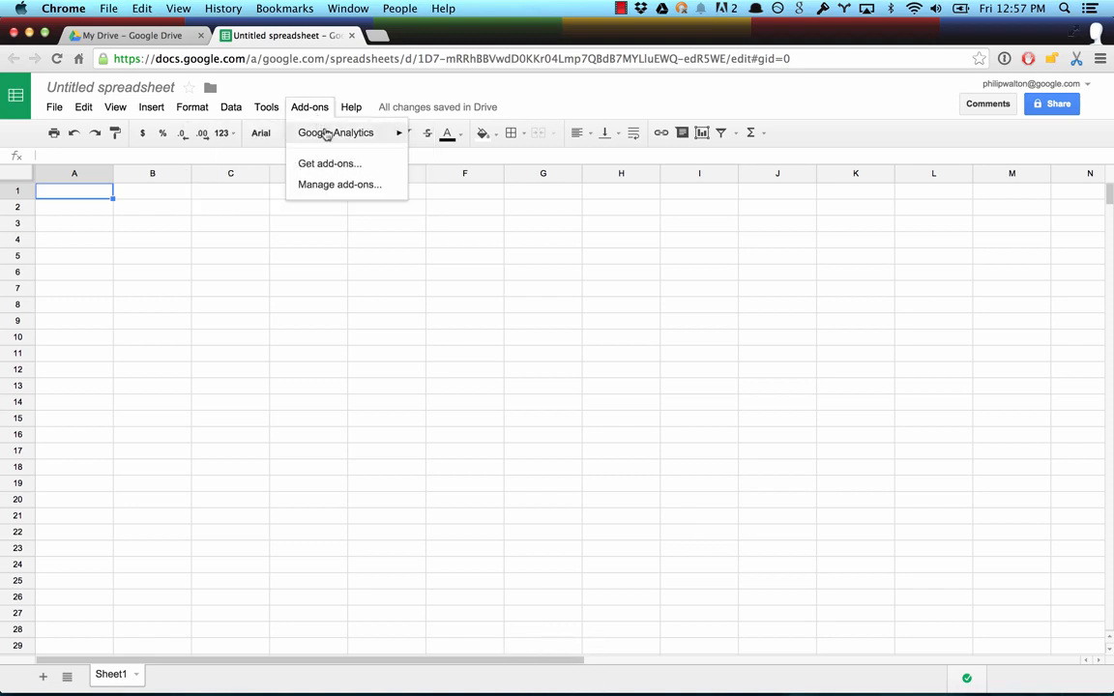
{"action": "mouse_move", "coordinate": [327, 135]}
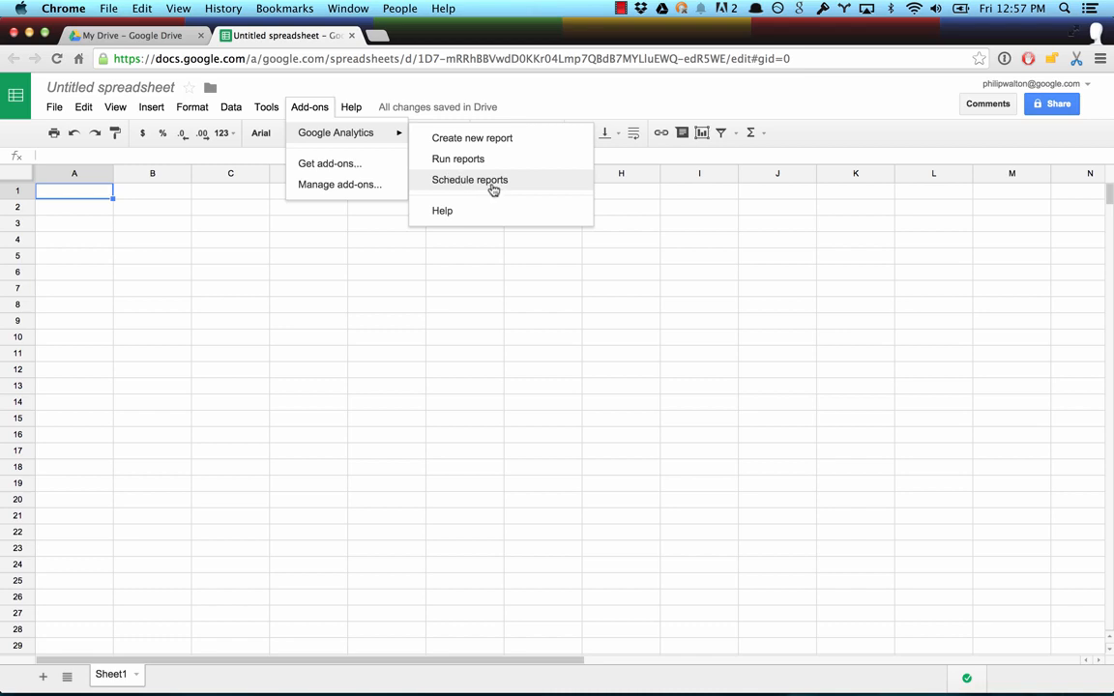
{"action": "left_click", "coordinate": [554, 140]}
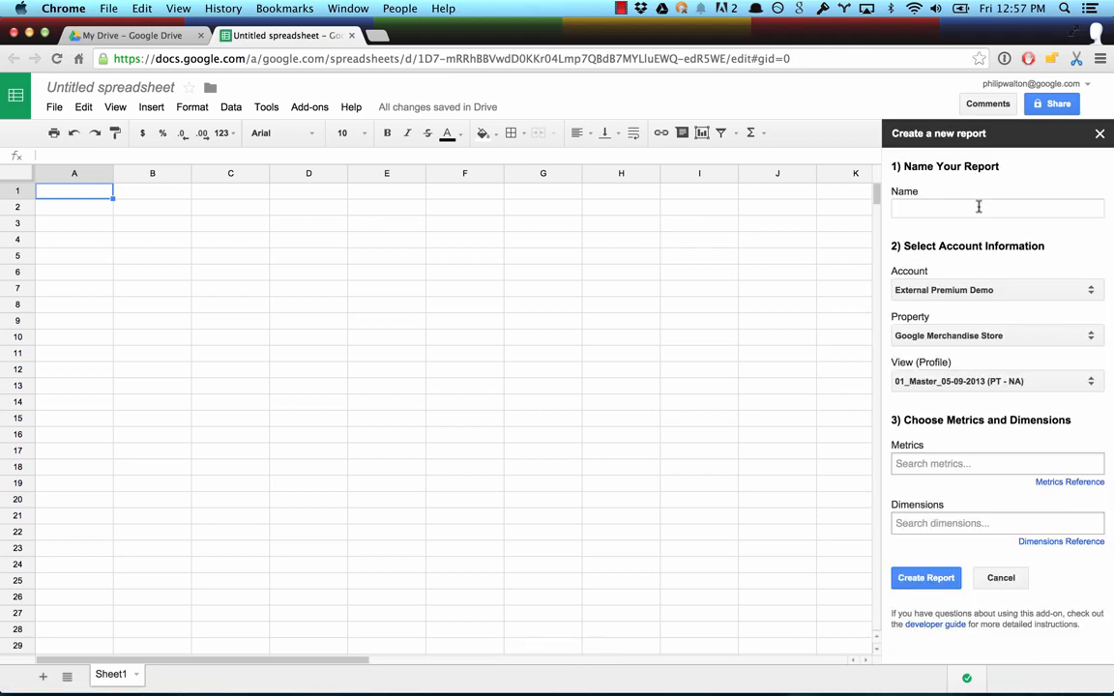
{"action": "left_click", "coordinate": [977, 212]}
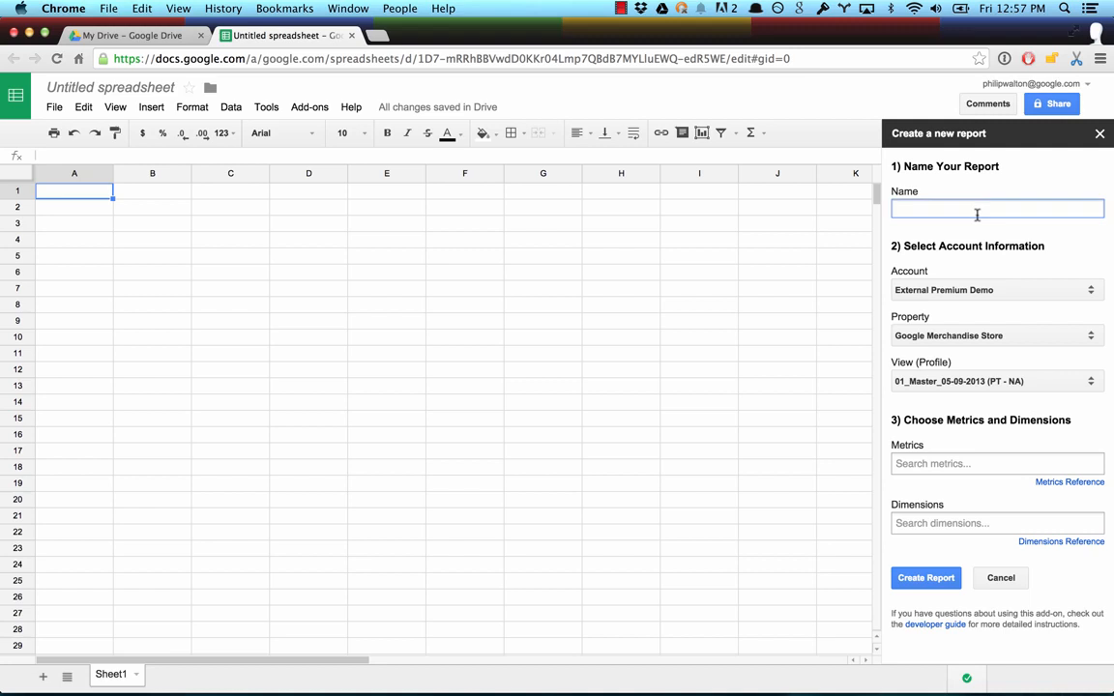
{"action": "type", "text": "Users"}
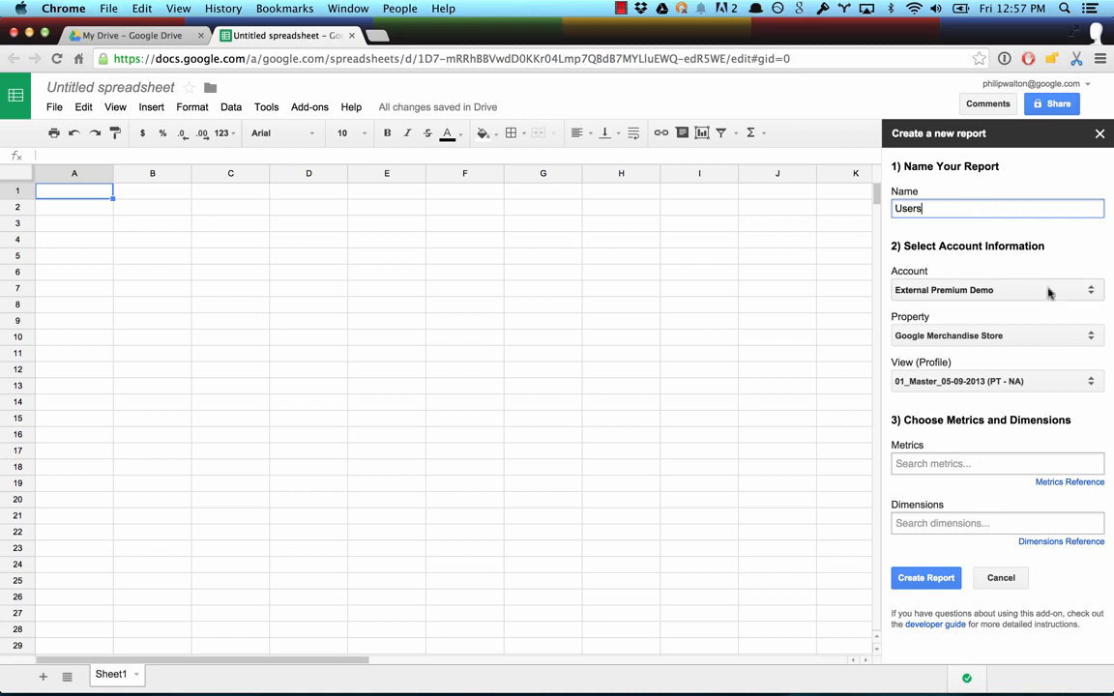
{"action": "left_click", "coordinate": [1049, 290]}
{"action": "left_click", "coordinate": [995, 364]}
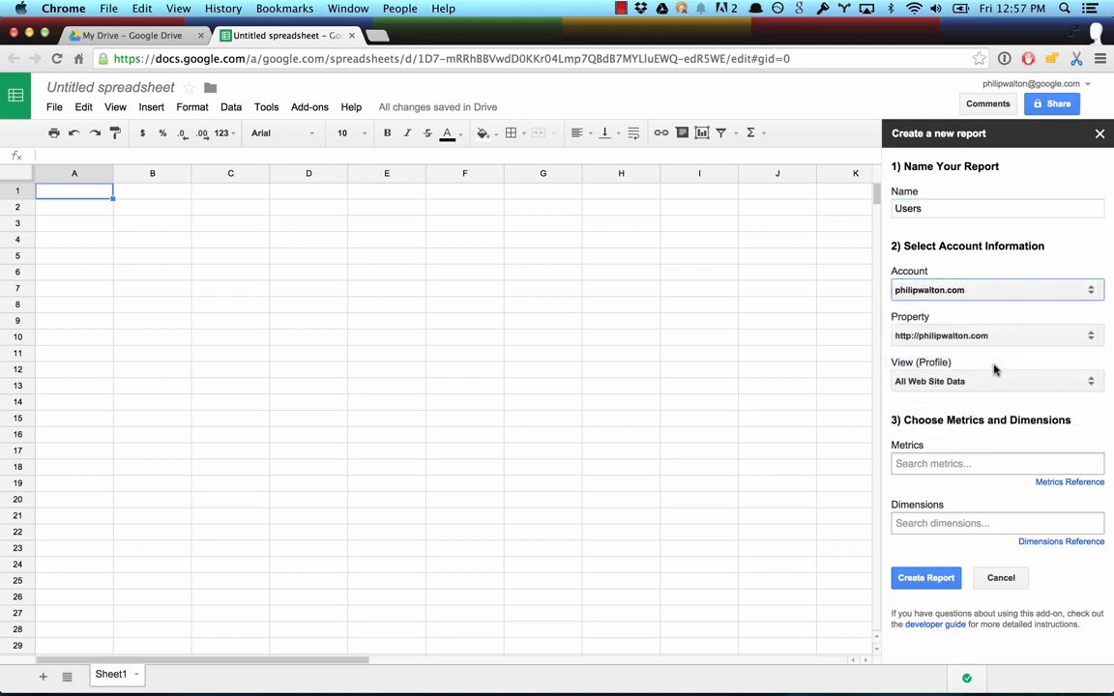
Step: Add the Users metric and the Date dimension to the report definition and create the report
{"action": "left_click", "coordinate": [932, 463]}
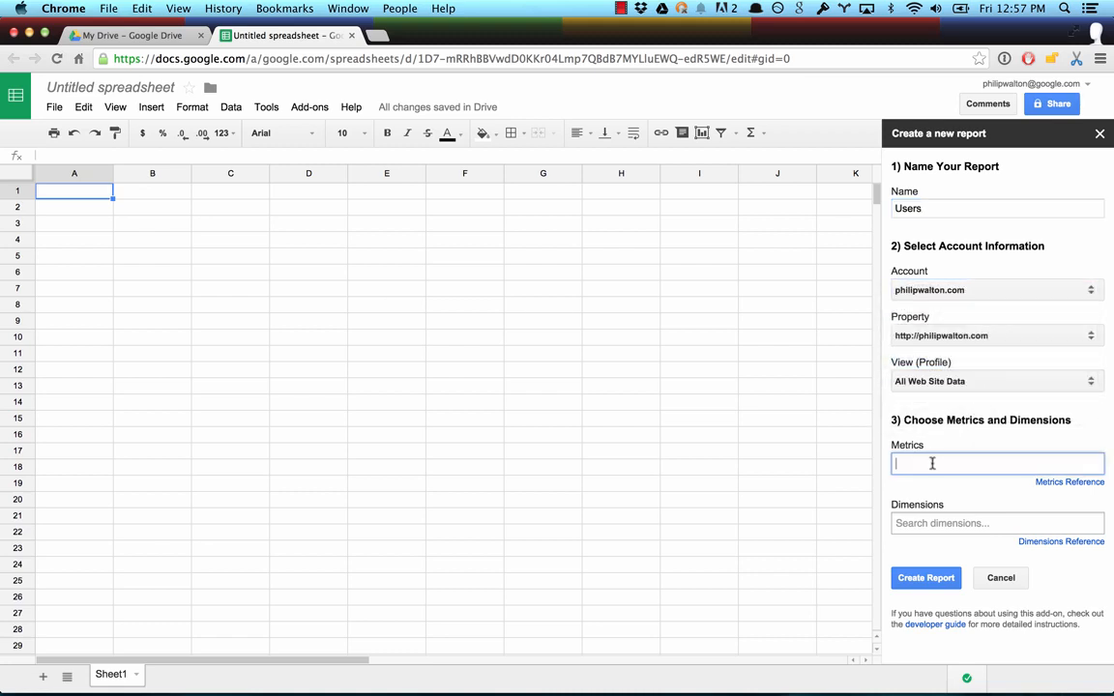
{"action": "type", "text": "user"}
{"action": "left_click", "coordinate": [920, 344]}
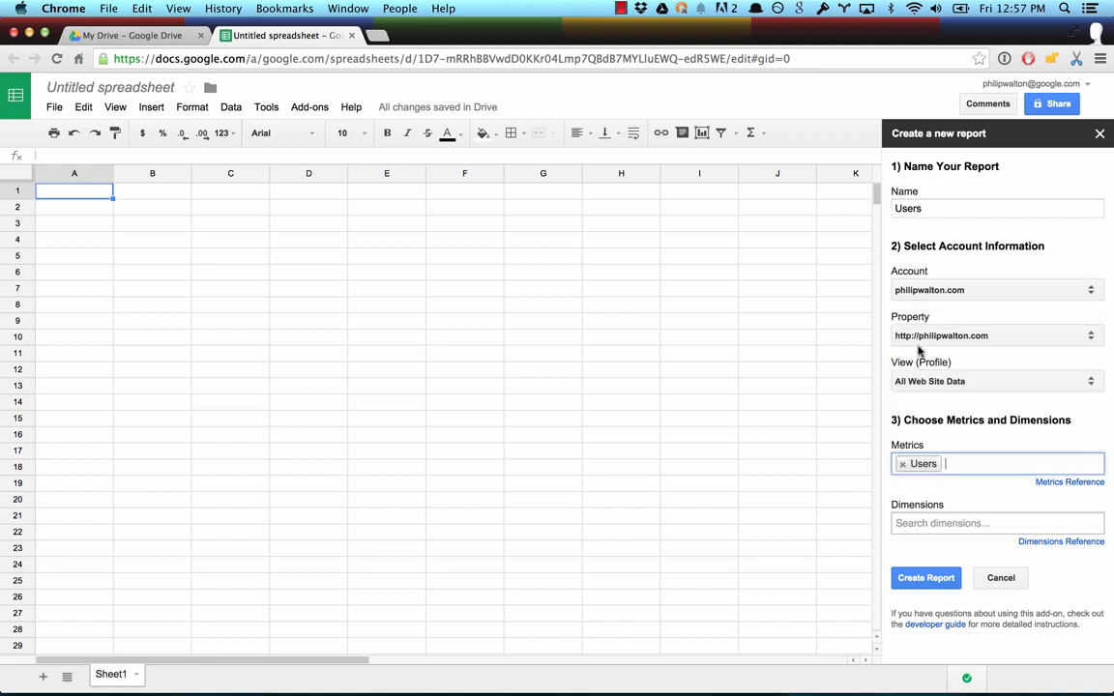
{"action": "left_click", "coordinate": [915, 522]}
{"action": "type", "text": "date"}
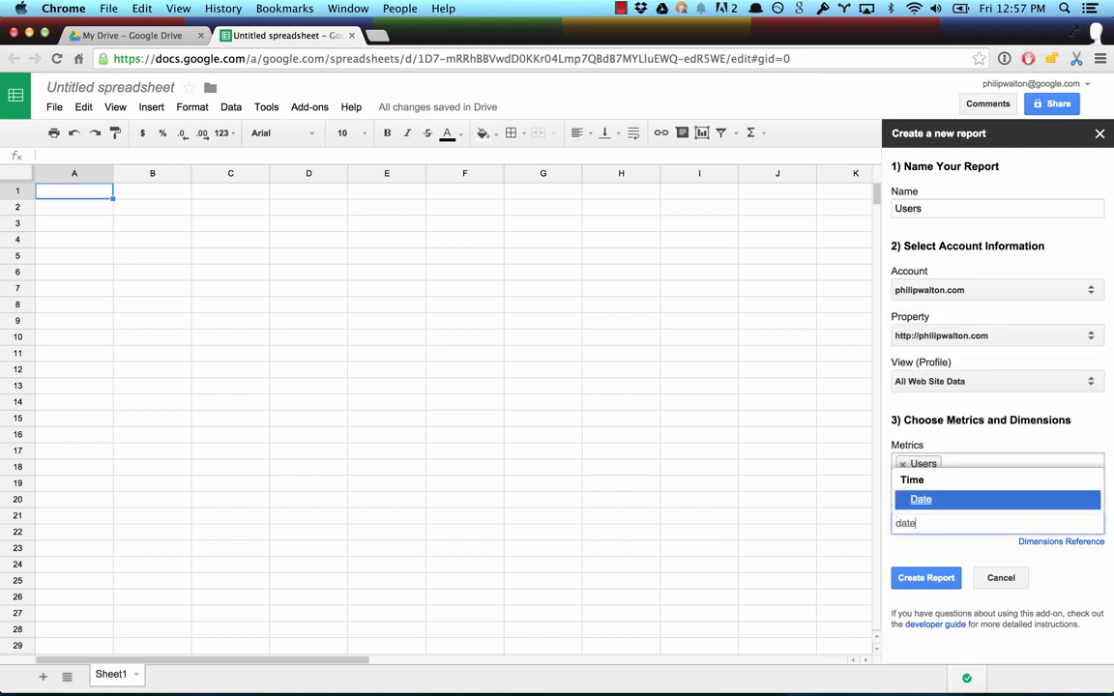
{"action": "left_click", "coordinate": [917, 501]}
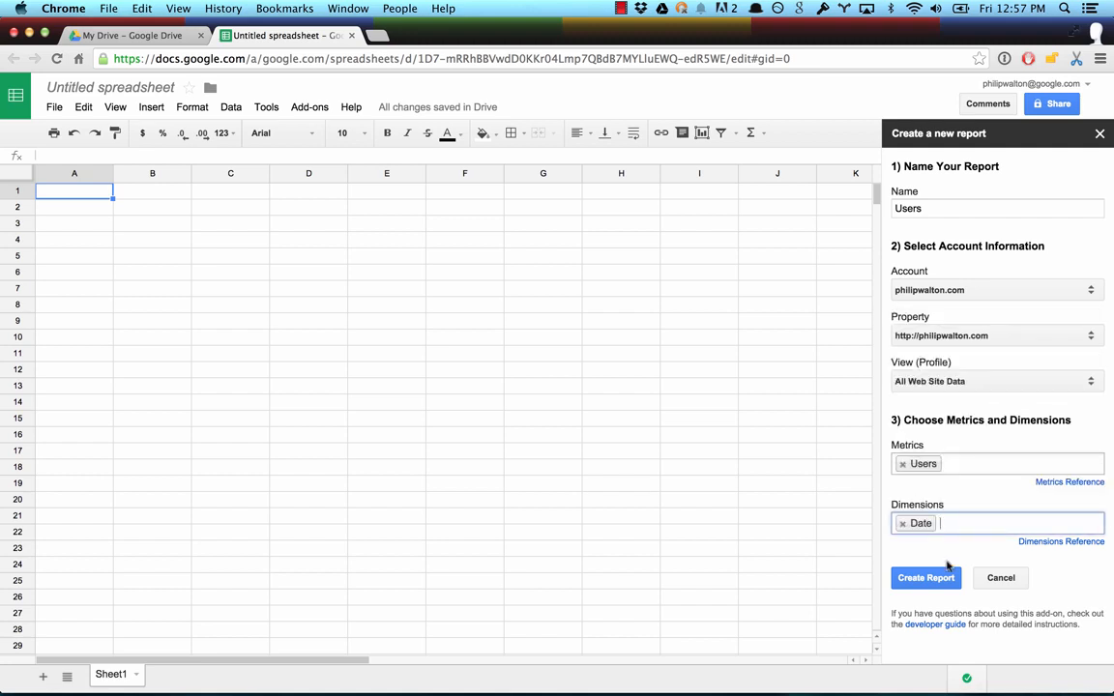
{"action": "left_click", "coordinate": [927, 579]}
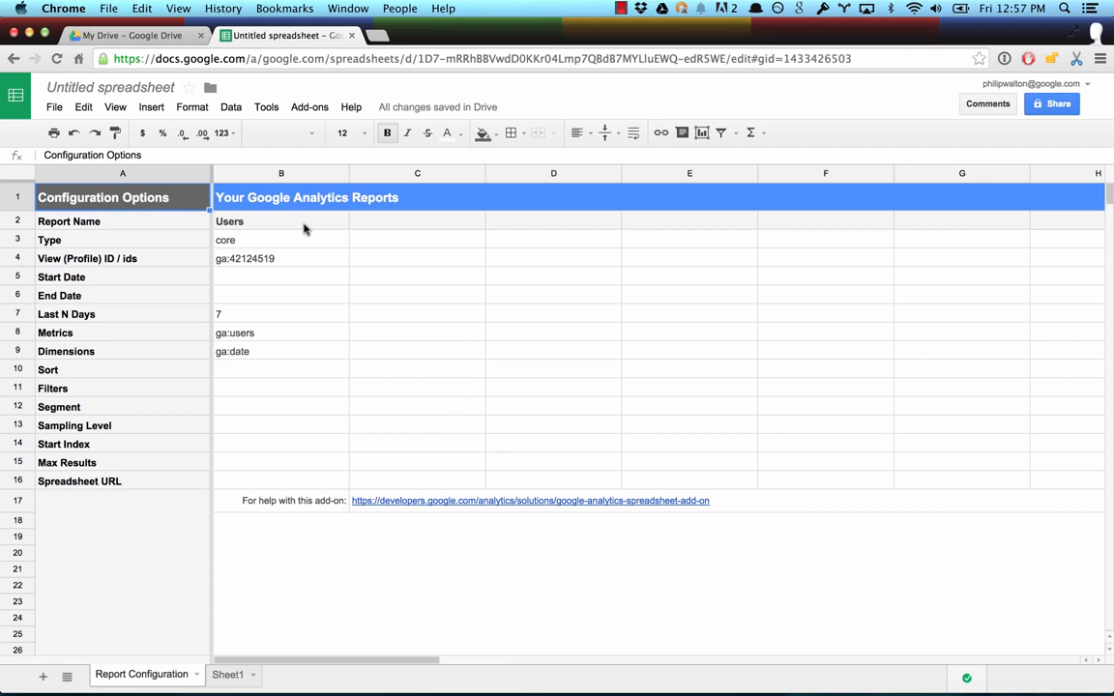
Step: Examine the configuration option names, the Users report's column, the empty column beside it, and the date range and Last N Days cells
{"action": "left_click_drag", "start_coordinate": [299, 222], "coordinate": [274, 460]}
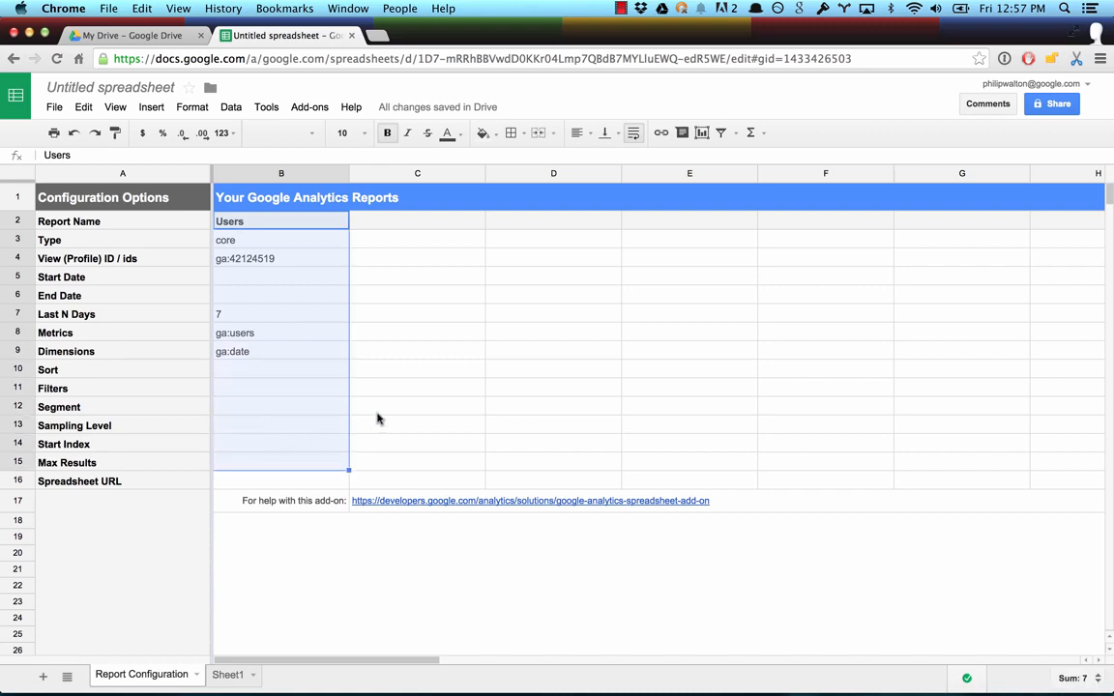
{"action": "left_click_drag", "start_coordinate": [408, 222], "coordinate": [405, 443]}
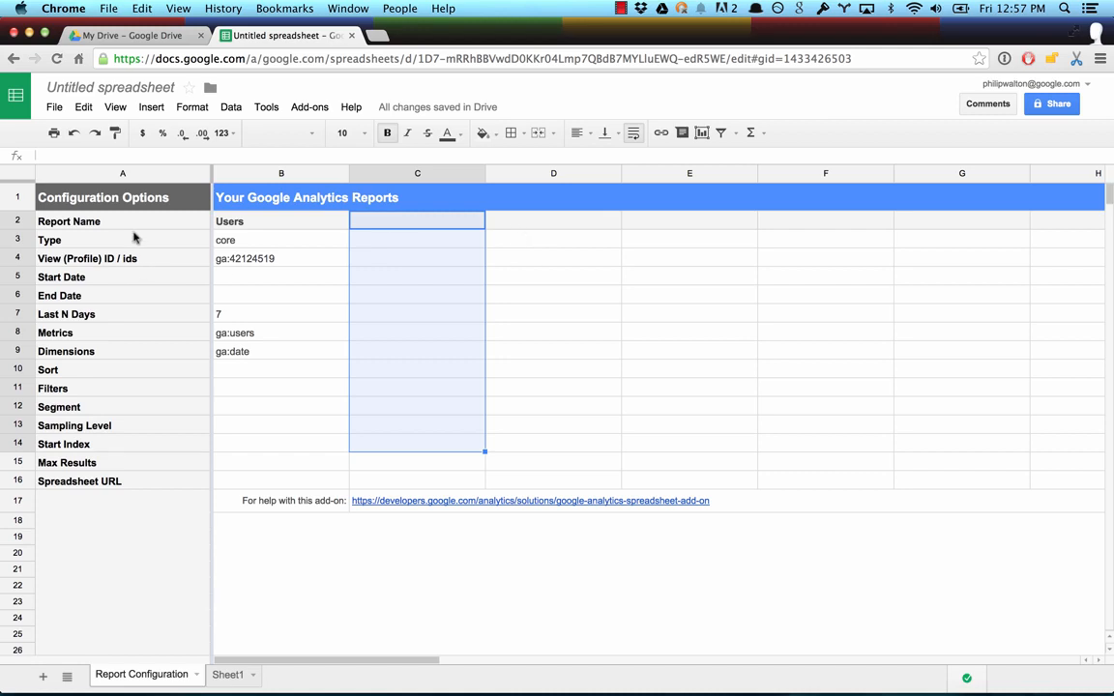
{"action": "left_click_drag", "start_coordinate": [135, 221], "coordinate": [116, 481]}
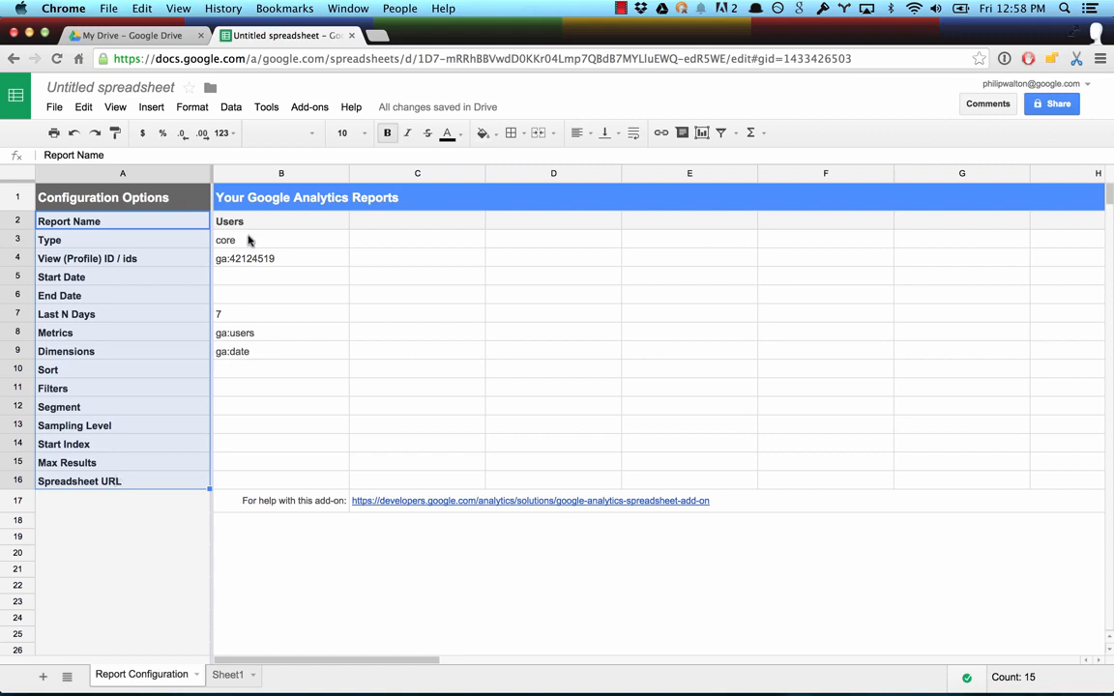
{"action": "left_click_drag", "start_coordinate": [263, 221], "coordinate": [257, 474]}
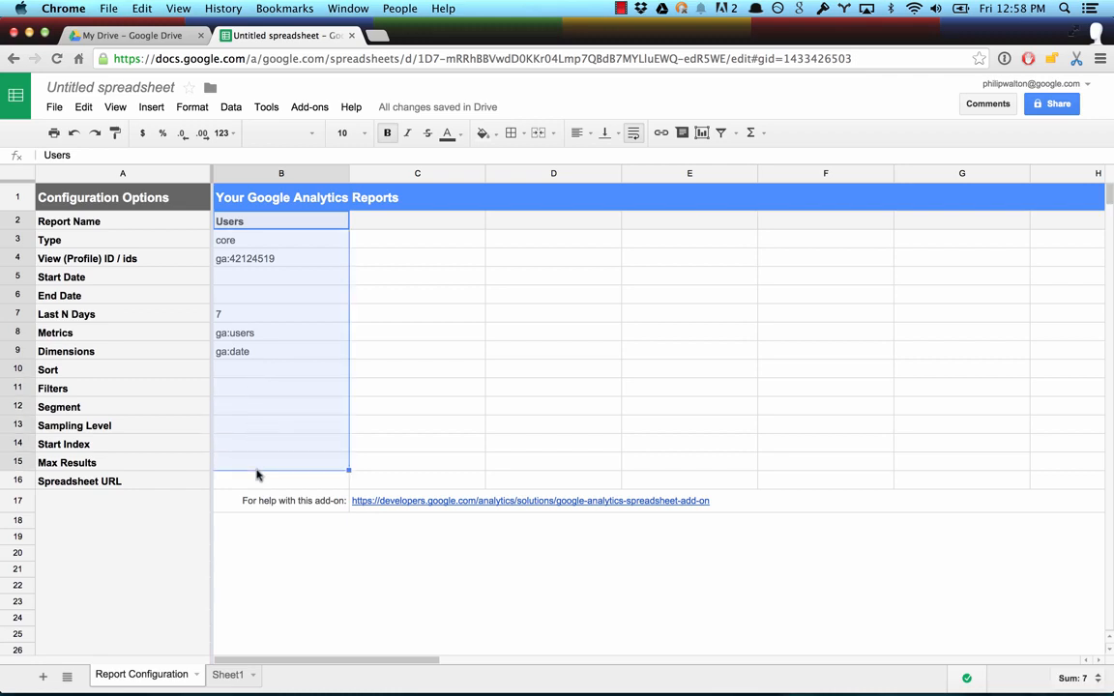
{"action": "left_click", "coordinate": [250, 312]}
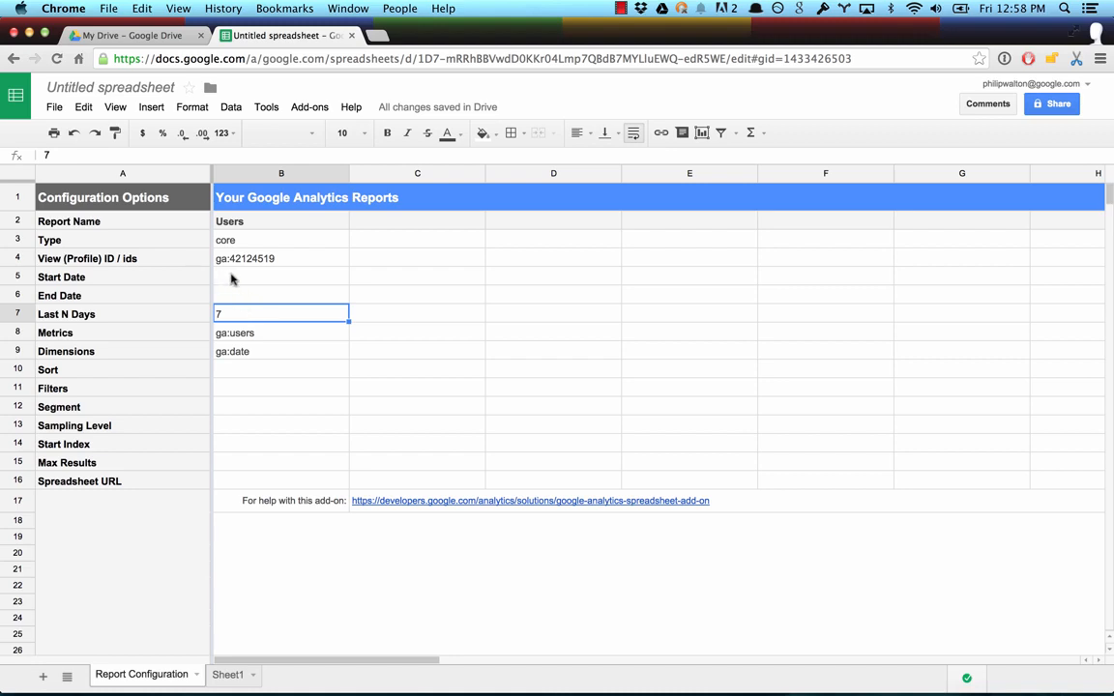
{"action": "left_click_drag", "start_coordinate": [224, 277], "coordinate": [231, 301]}
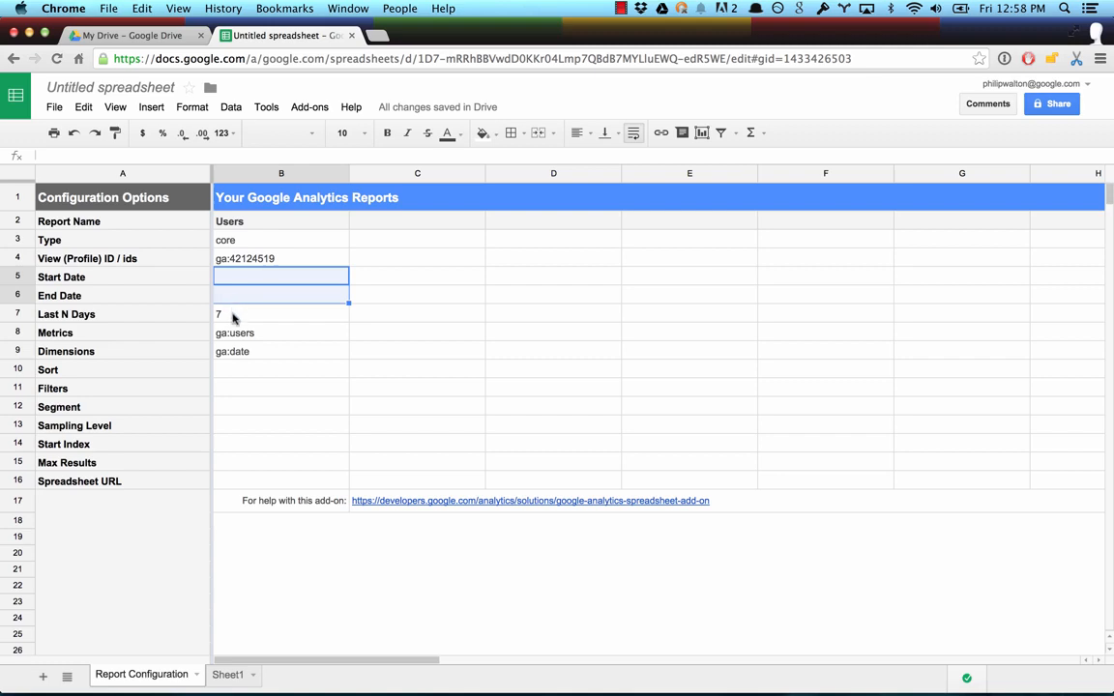
{"action": "left_click", "coordinate": [233, 317]}
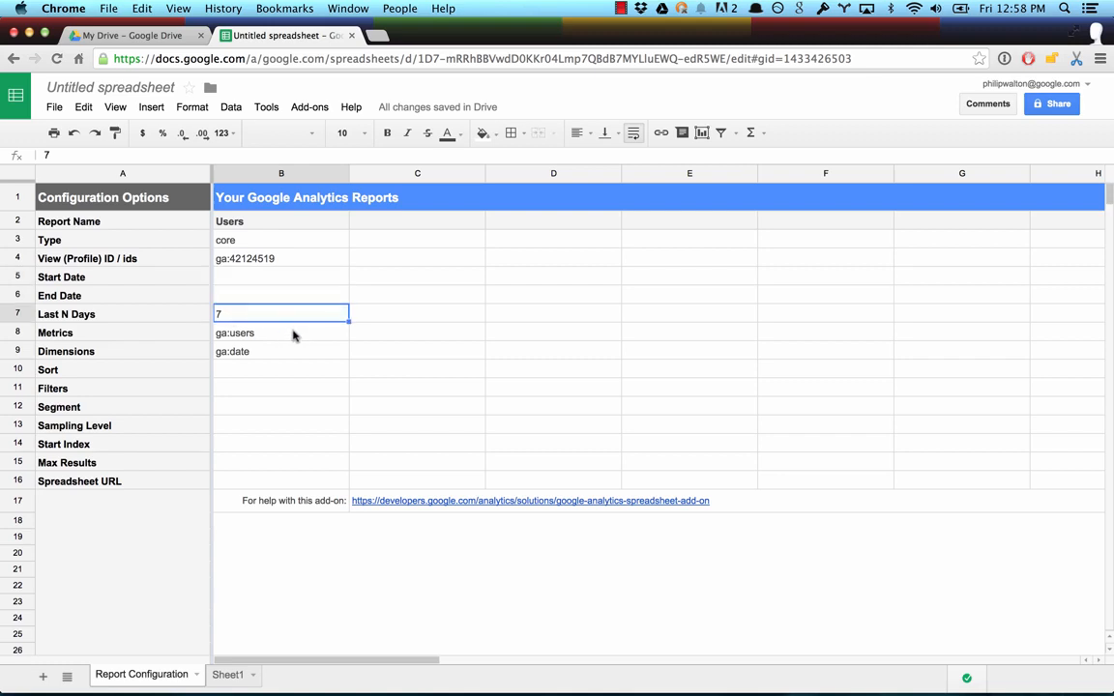
Step: Run the configured Google Analytics report and dismiss the report status message
{"action": "left_click", "coordinate": [309, 107]}
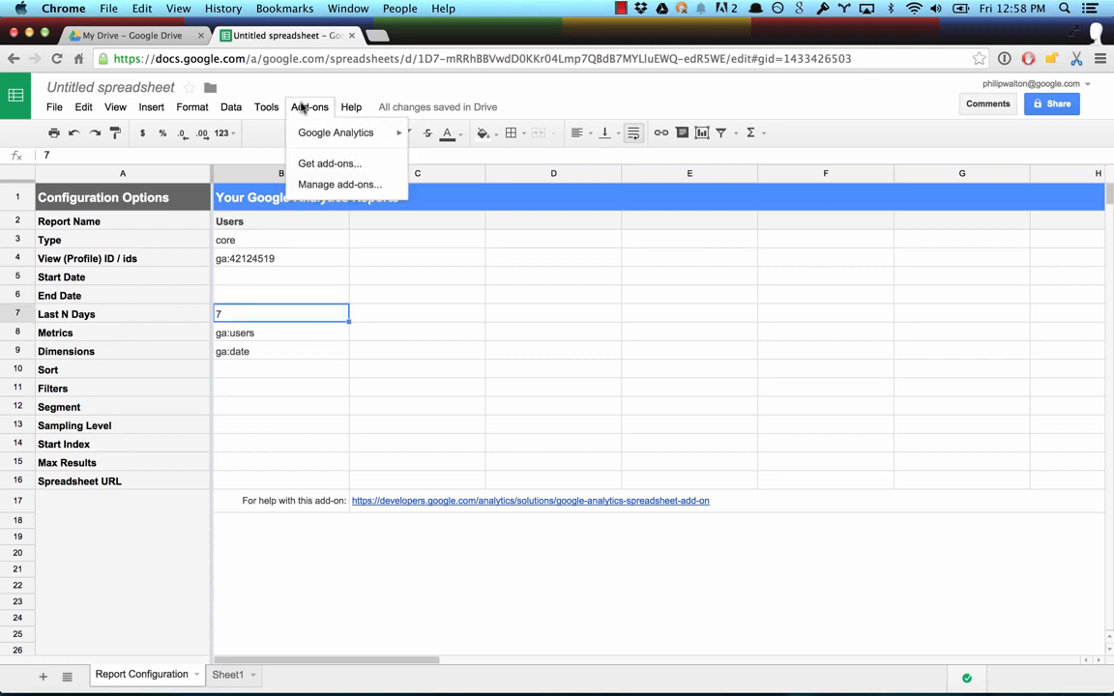
{"action": "mouse_move", "coordinate": [334, 133]}
{"action": "left_click", "coordinate": [456, 160]}
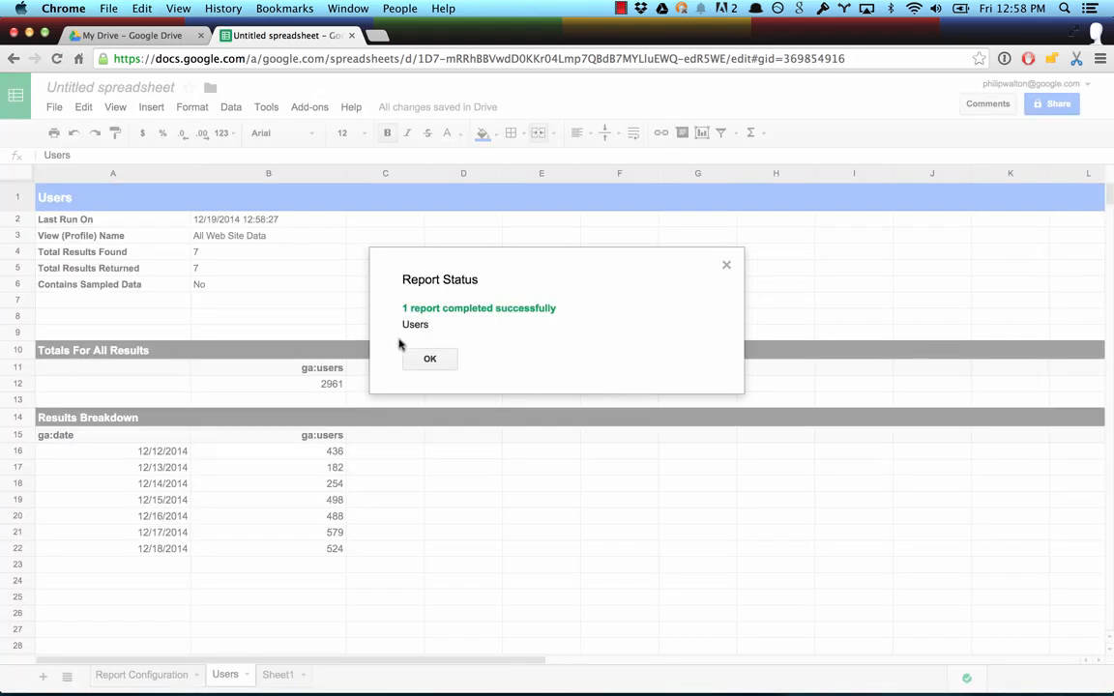
{"action": "left_click", "coordinate": [418, 357]}
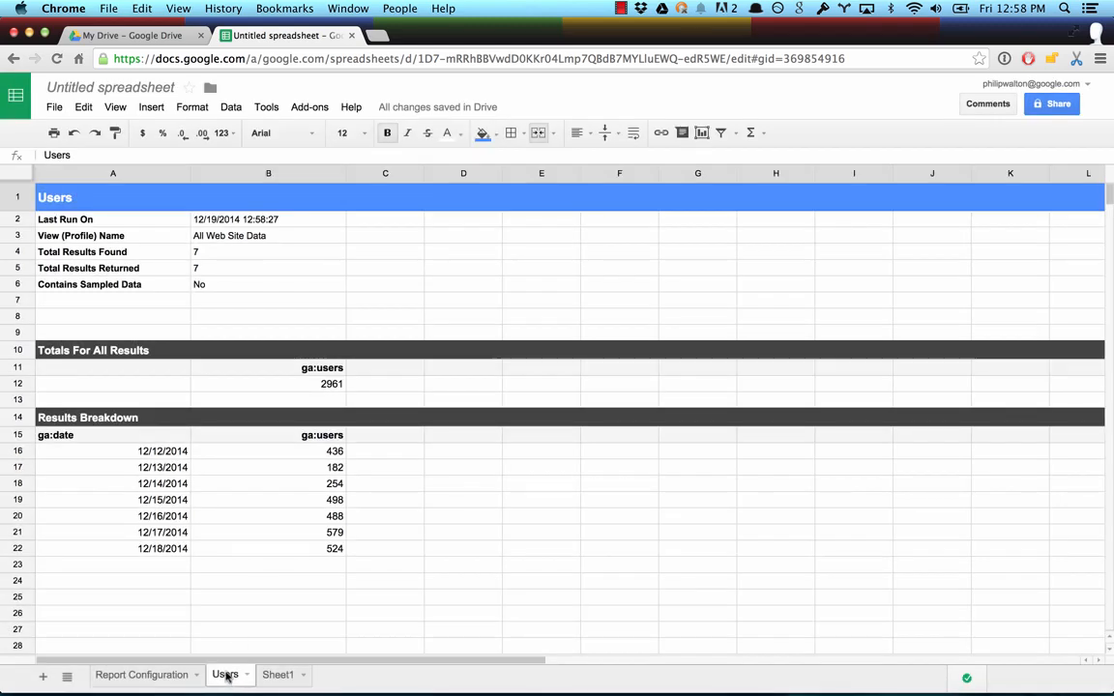
Step: Compare the report configuration with the Users sheet and examine its summary information, totals and results breakdown by date
{"action": "left_click", "coordinate": [145, 675]}
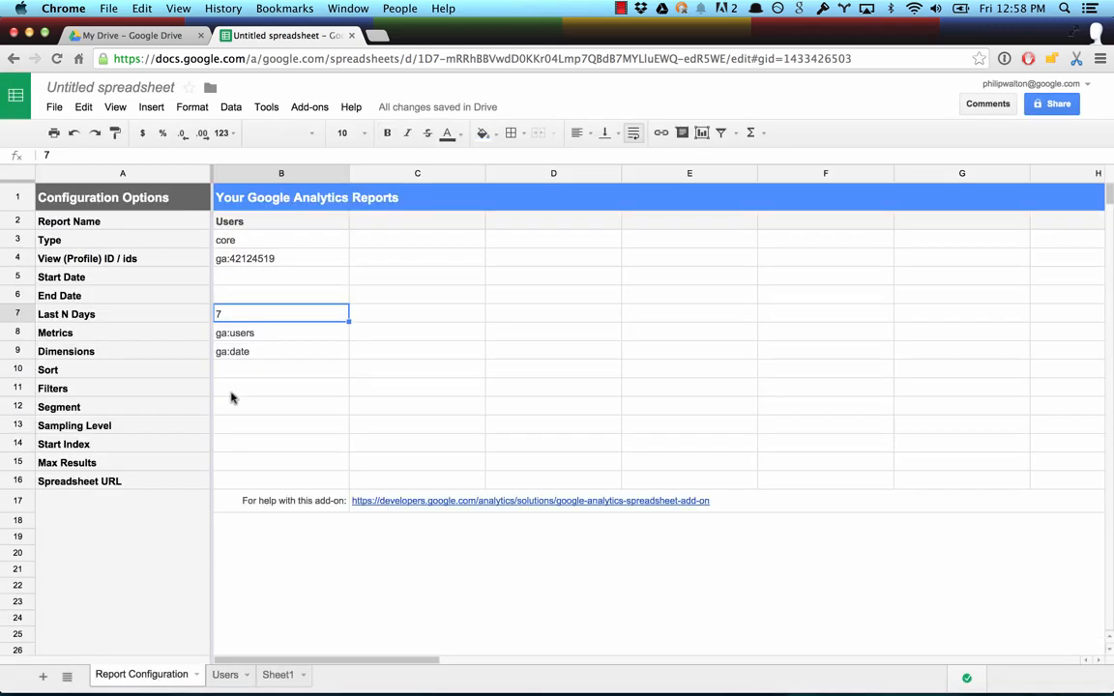
{"action": "left_click", "coordinate": [226, 676]}
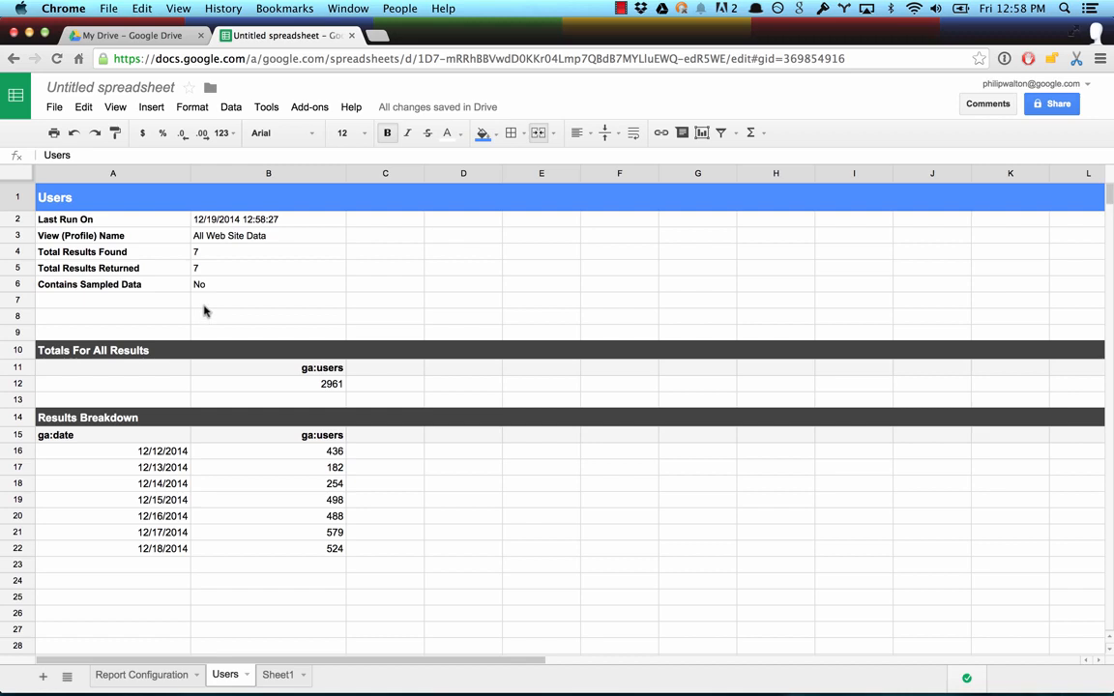
{"action": "left_click_drag", "start_coordinate": [236, 286], "coordinate": [145, 217]}
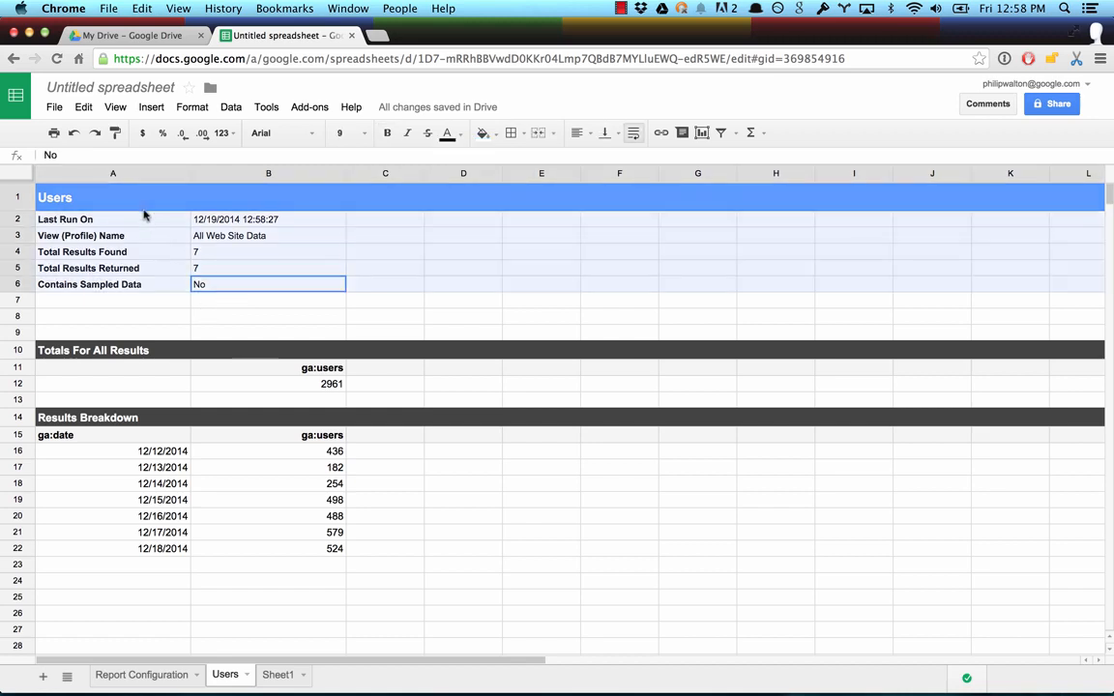
{"action": "left_click_drag", "start_coordinate": [290, 384], "coordinate": [160, 394]}
{"action": "left_click_drag", "start_coordinate": [290, 548], "coordinate": [124, 439]}
{"action": "left_click", "coordinate": [241, 500]}
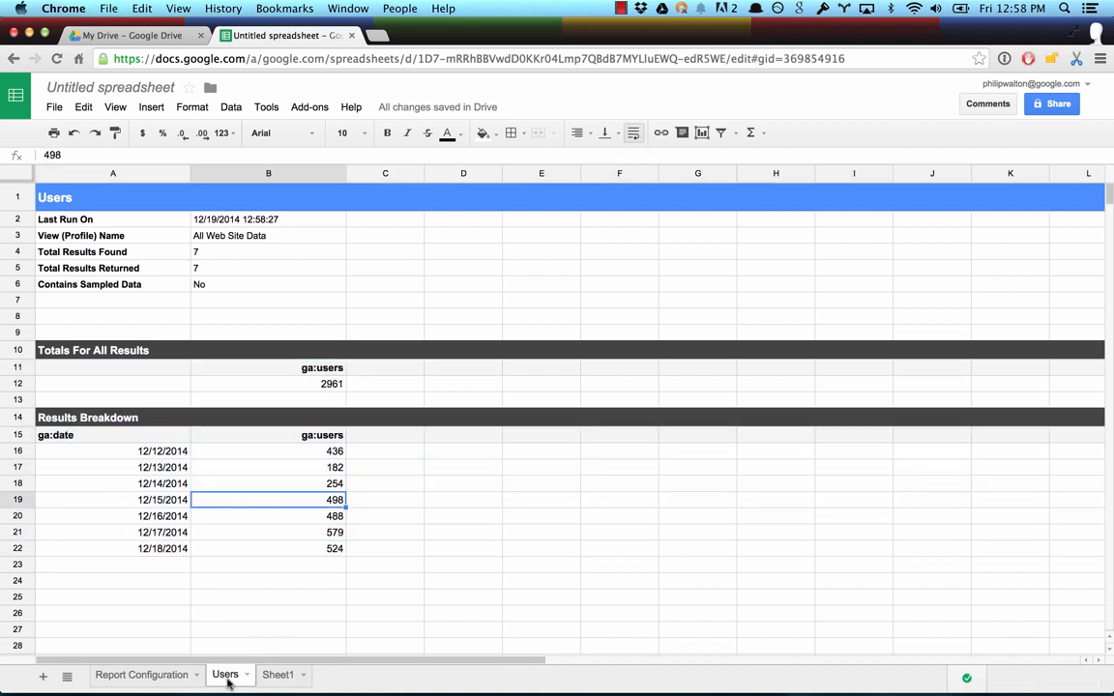
Step: Return to the Report Configuration sheet and look over the Google Analytics add-on's report commands
{"action": "left_click", "coordinate": [147, 675]}
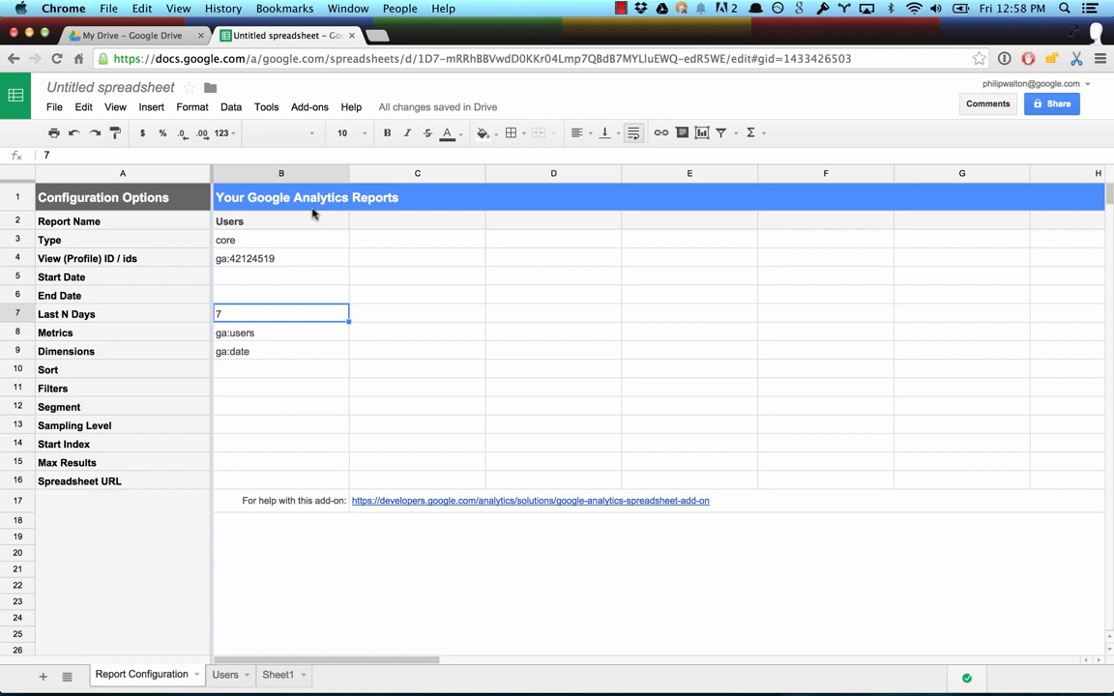
{"action": "left_click", "coordinate": [310, 107]}
{"action": "mouse_move", "coordinate": [327, 135]}
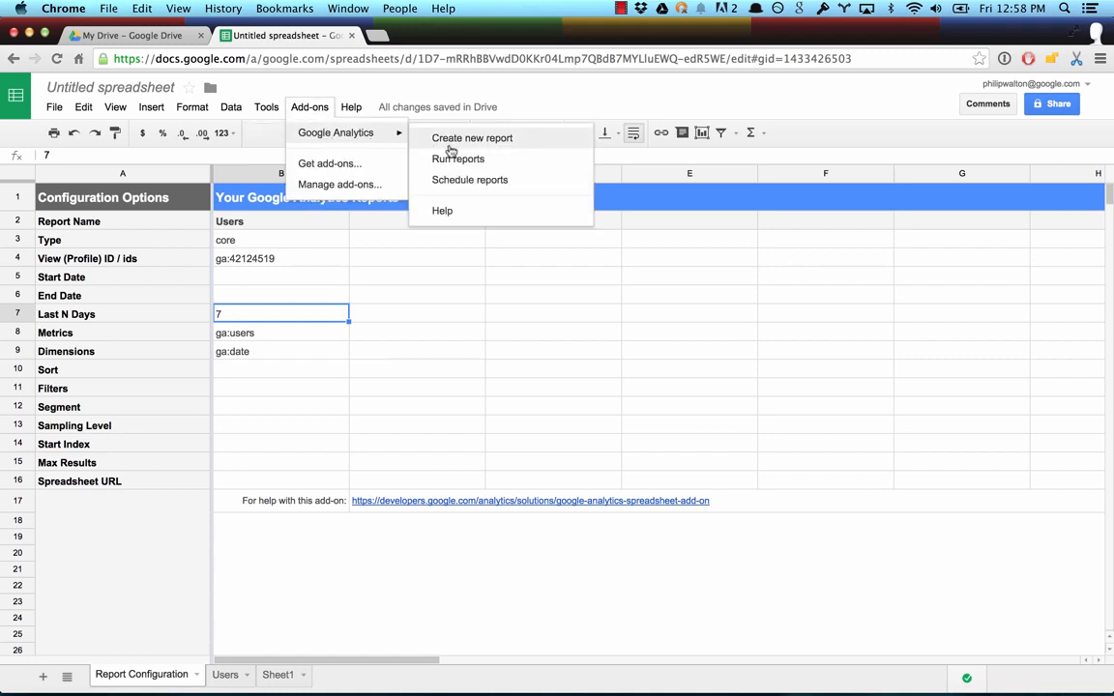
{"action": "left_click", "coordinate": [375, 297]}
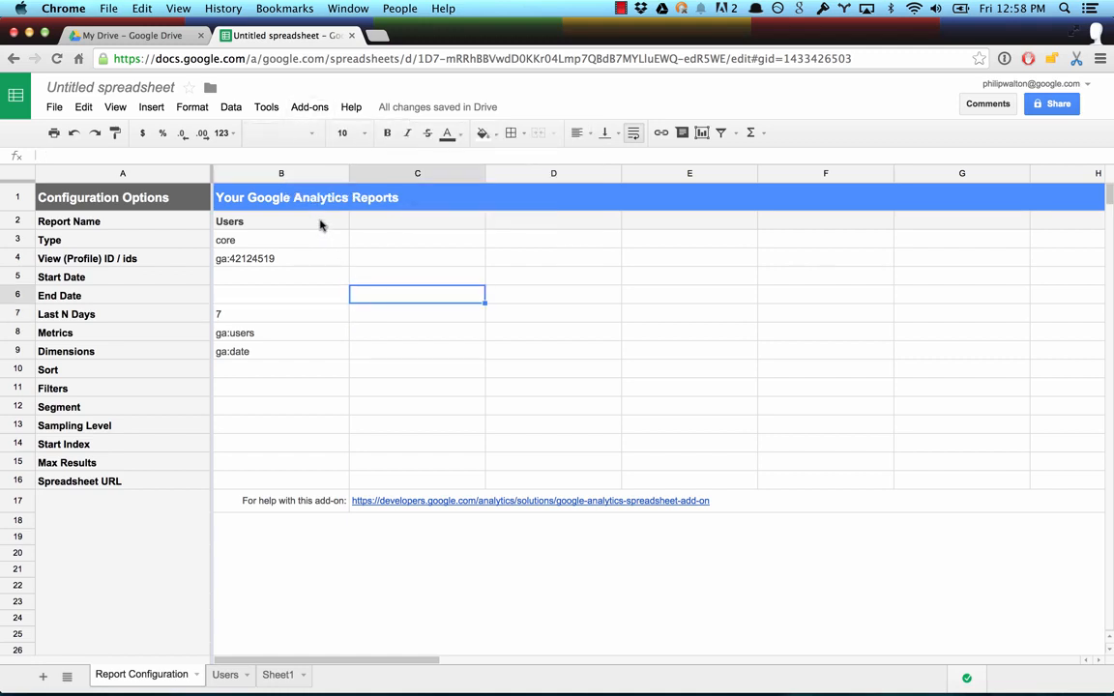
Step: Copy the Users report configuration in B2:B10 into the adjacent column at C2:C10
{"action": "left_click_drag", "start_coordinate": [321, 225], "coordinate": [309, 376]}
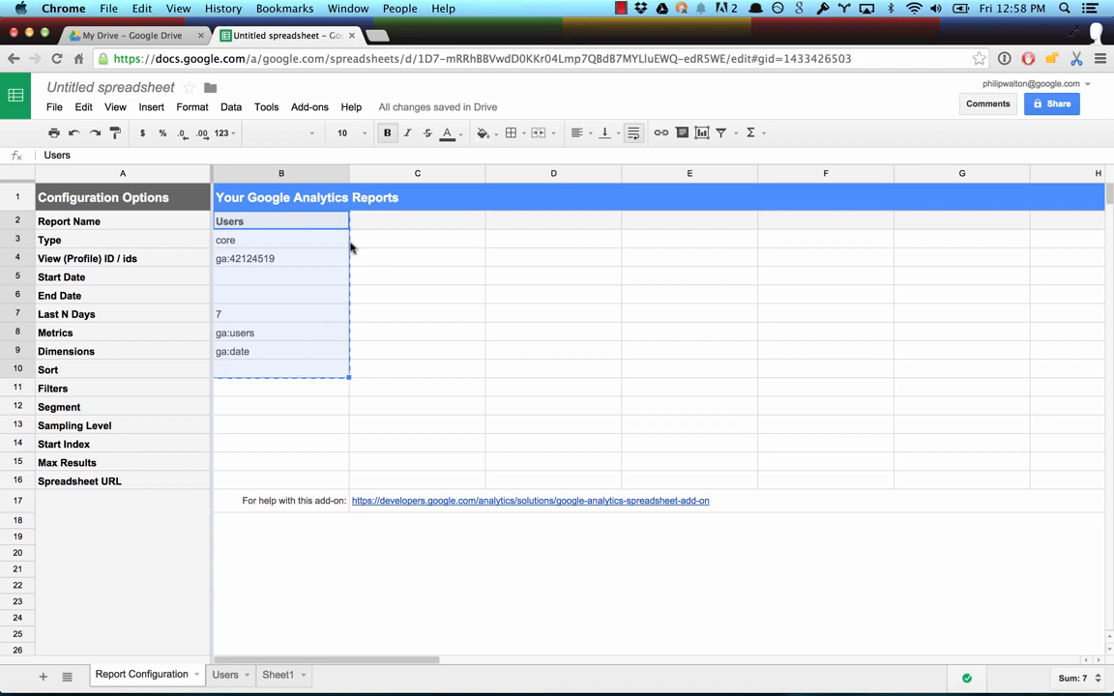
{"action": "key", "text": "ctrl+c"}
{"action": "left_click_drag", "start_coordinate": [374, 220], "coordinate": [373, 398]}
{"action": "key", "text": "ctrl+v"}
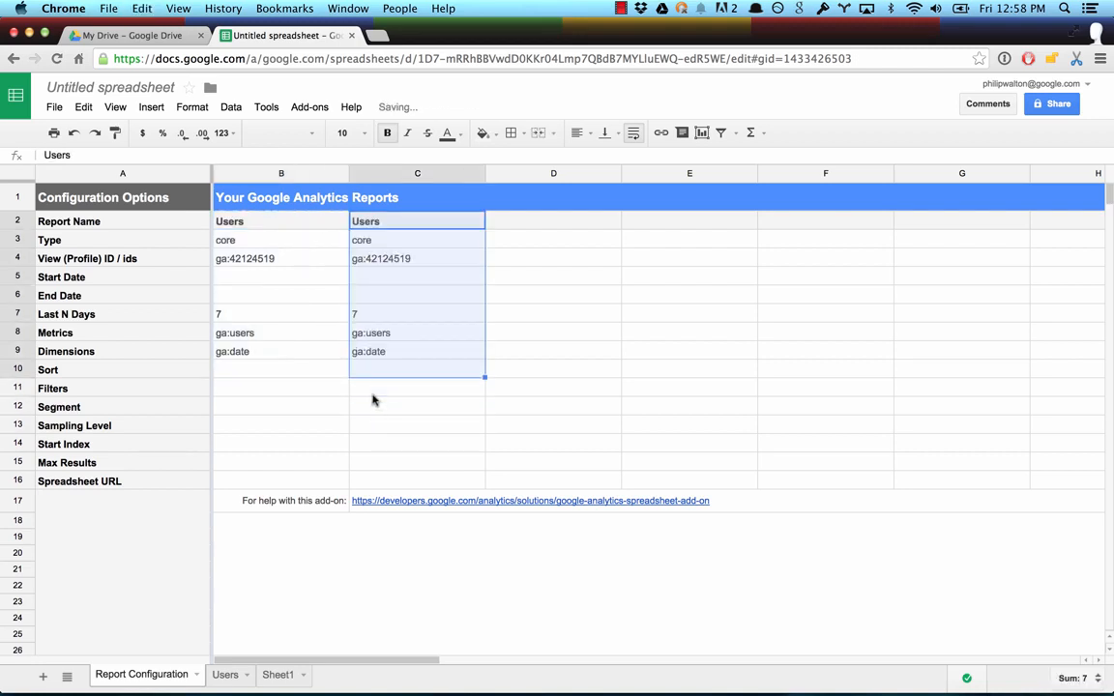
Step: Rename the copied report in column C to New Users and set its metric to ga:newUsers
{"action": "left_click", "coordinate": [378, 222]}
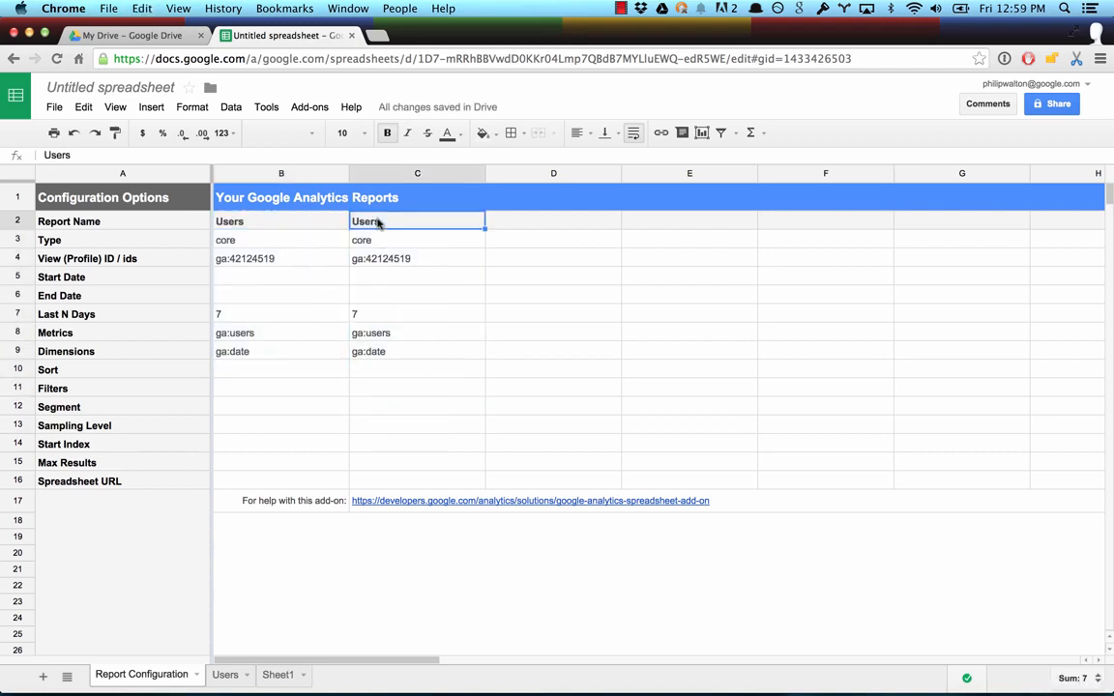
{"action": "key", "text": "Return"}
{"action": "type", "text": "New"}
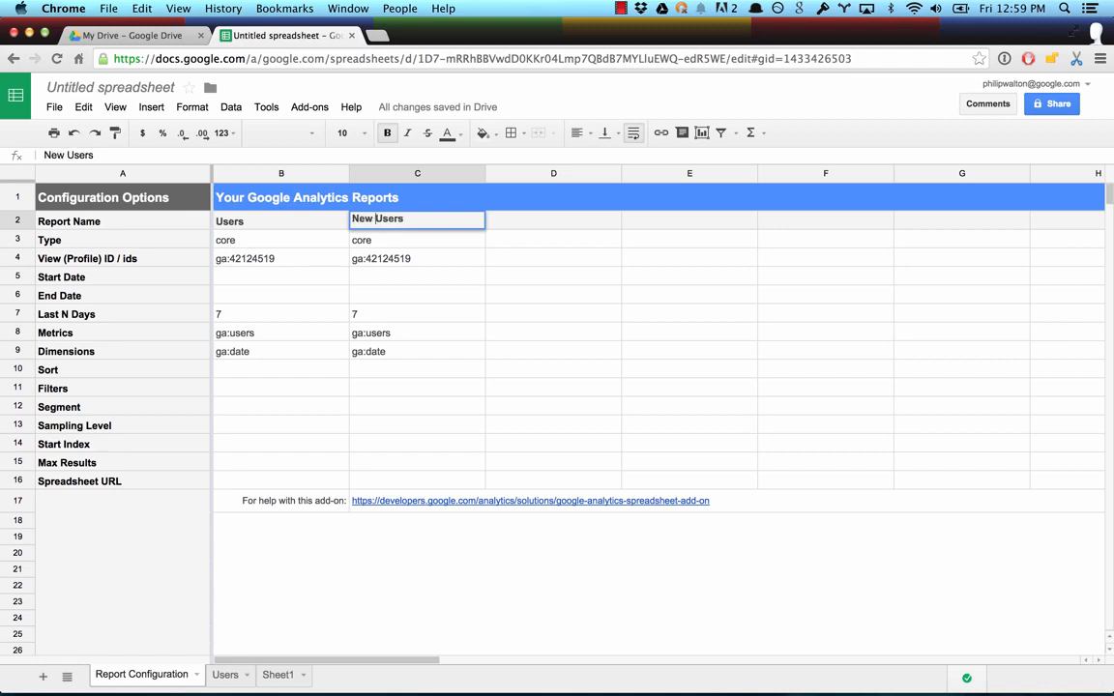
{"action": "left_click", "coordinate": [379, 332]}
{"action": "left_click", "coordinate": [372, 331]}
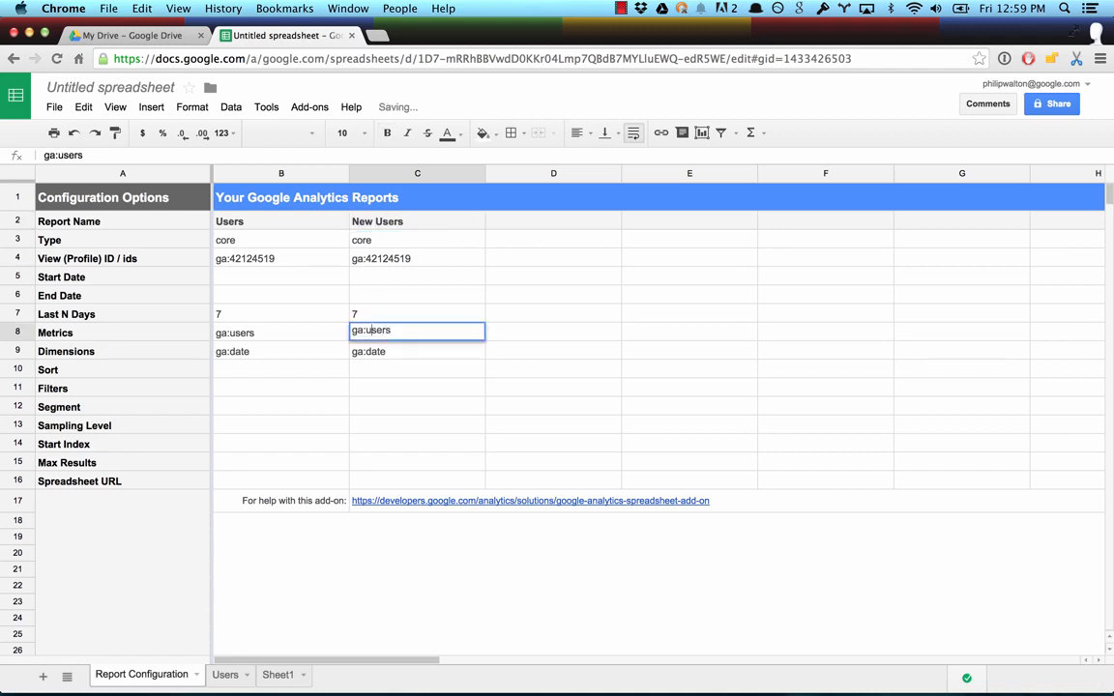
{"action": "key", "text": "BackSpace"}
{"action": "type", "text": "newU"}
{"action": "key", "text": "Return"}
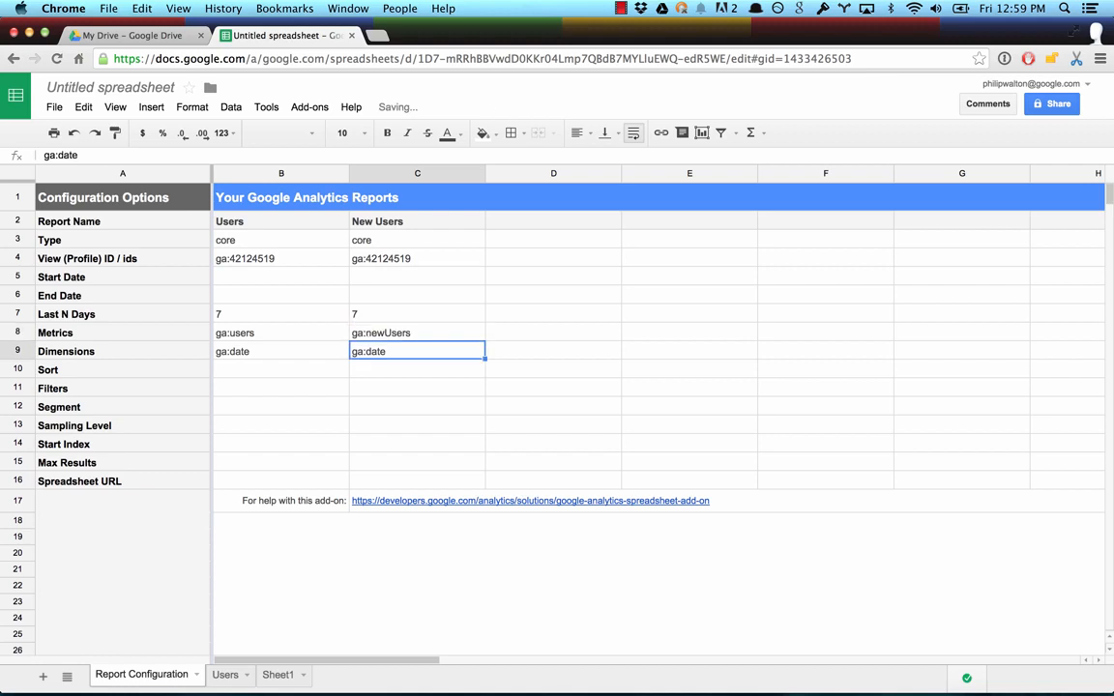
Step: Run the configured Google Analytics reports and dismiss the report status message
{"action": "left_click", "coordinate": [310, 106]}
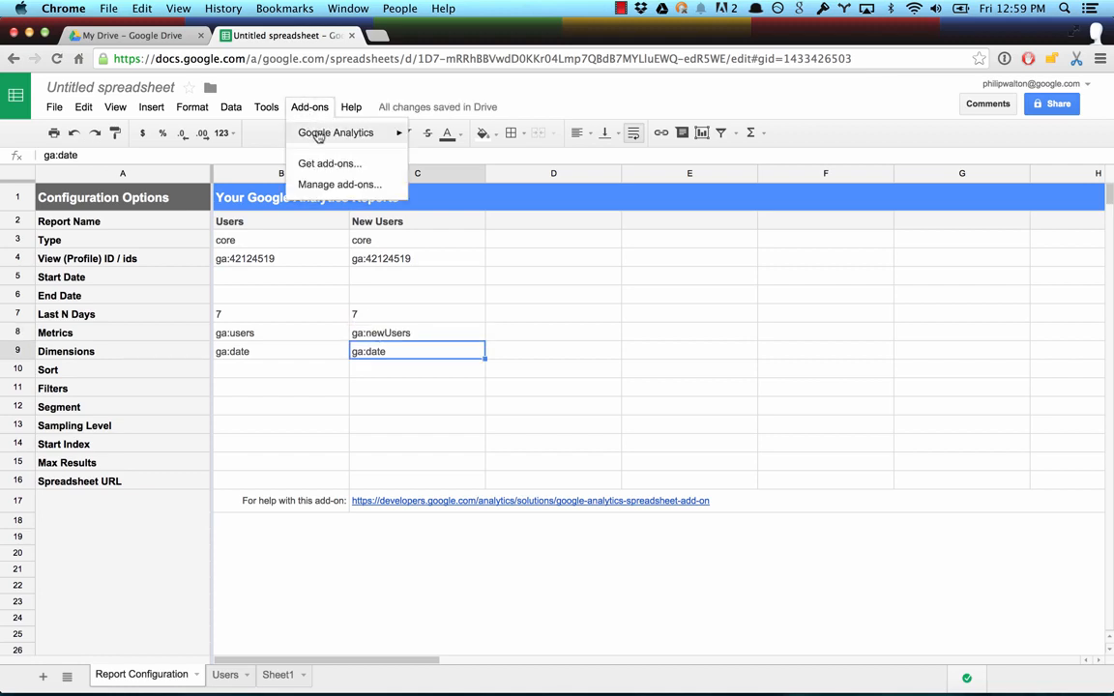
{"action": "mouse_move", "coordinate": [329, 133]}
{"action": "left_click", "coordinate": [449, 159]}
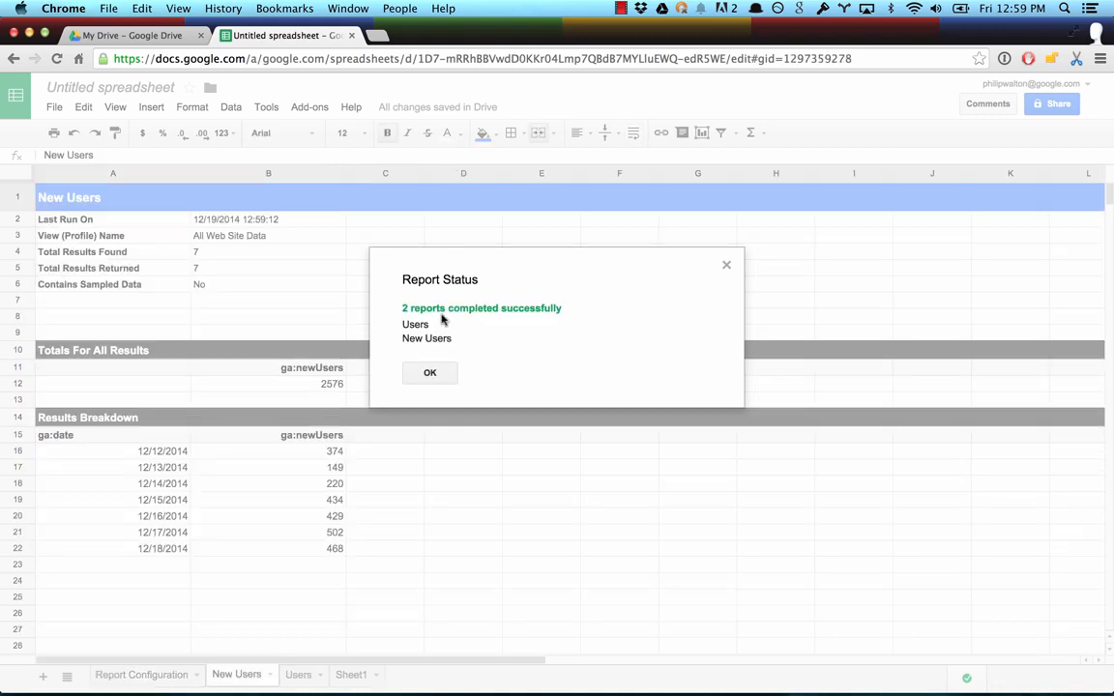
{"action": "left_click", "coordinate": [430, 372]}
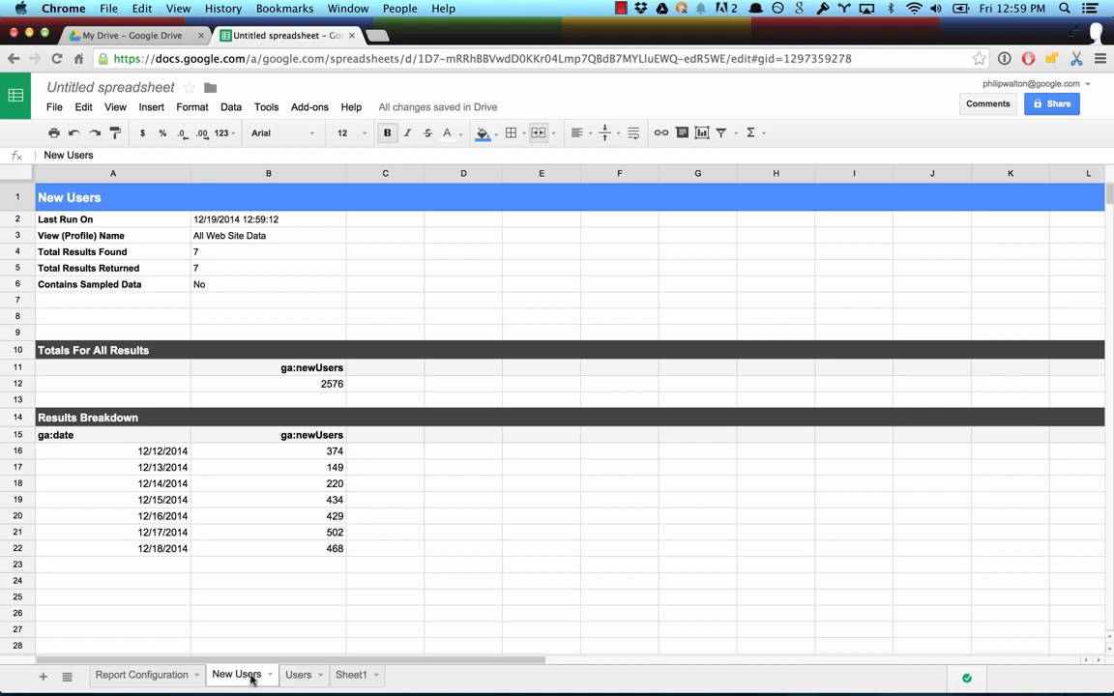
Step: Enter the headers Users in B1 and New Users in C1 of Sheet1
{"action": "left_click", "coordinate": [350, 674]}
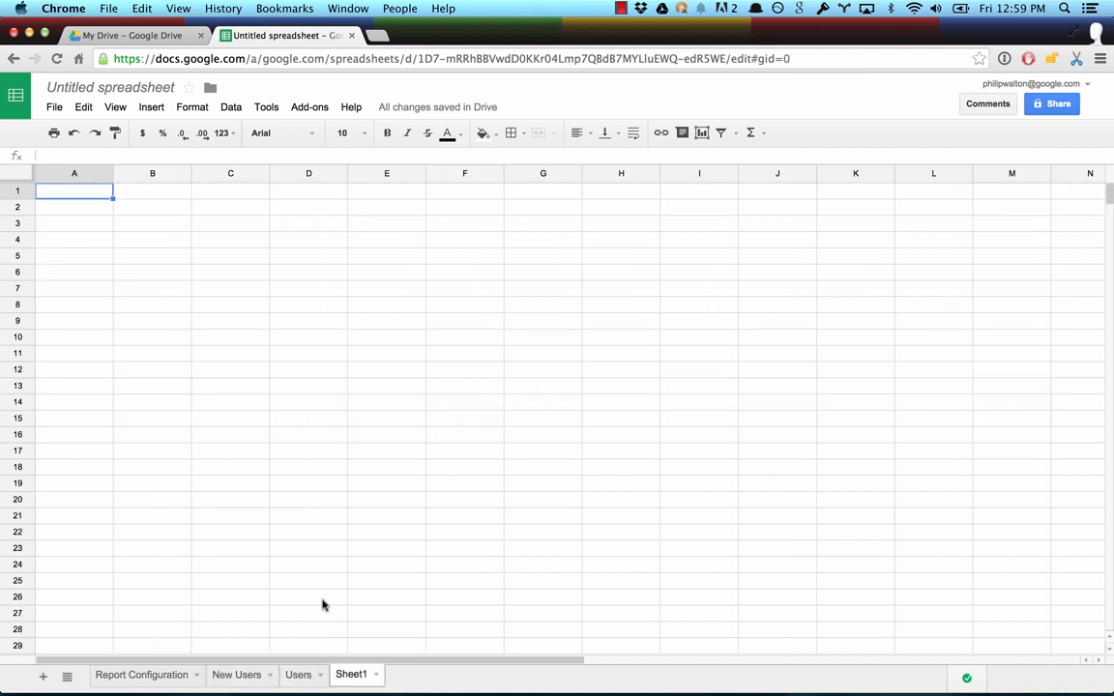
{"action": "left_click", "coordinate": [150, 198]}
{"action": "type", "text": "Users"}
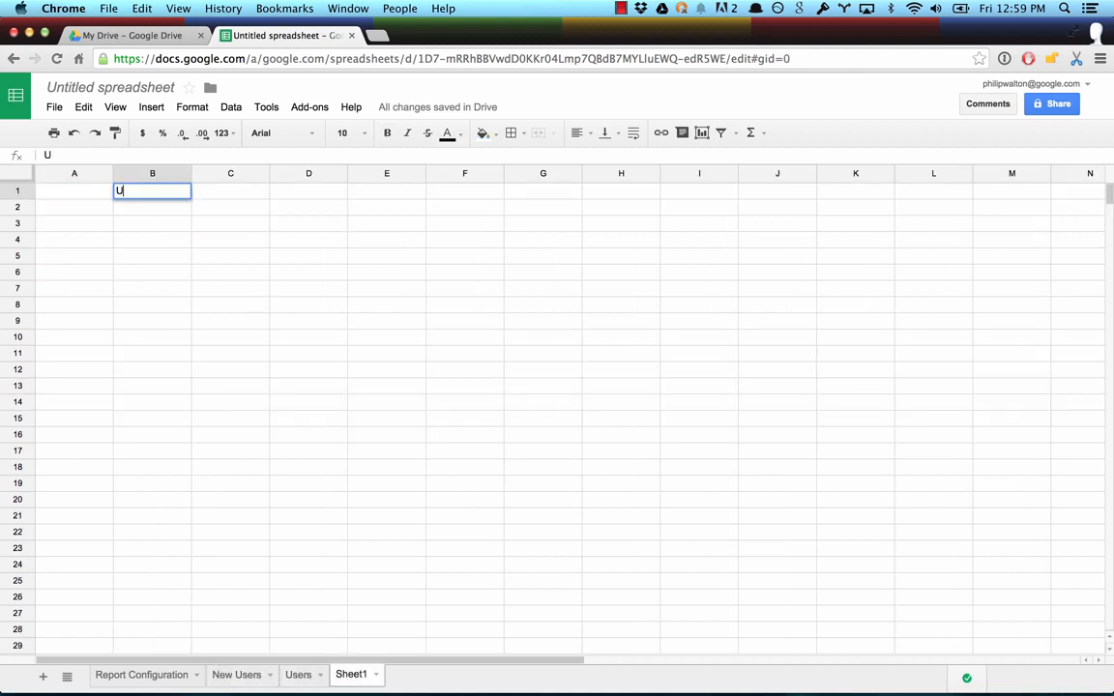
{"action": "key", "text": "Tab"}
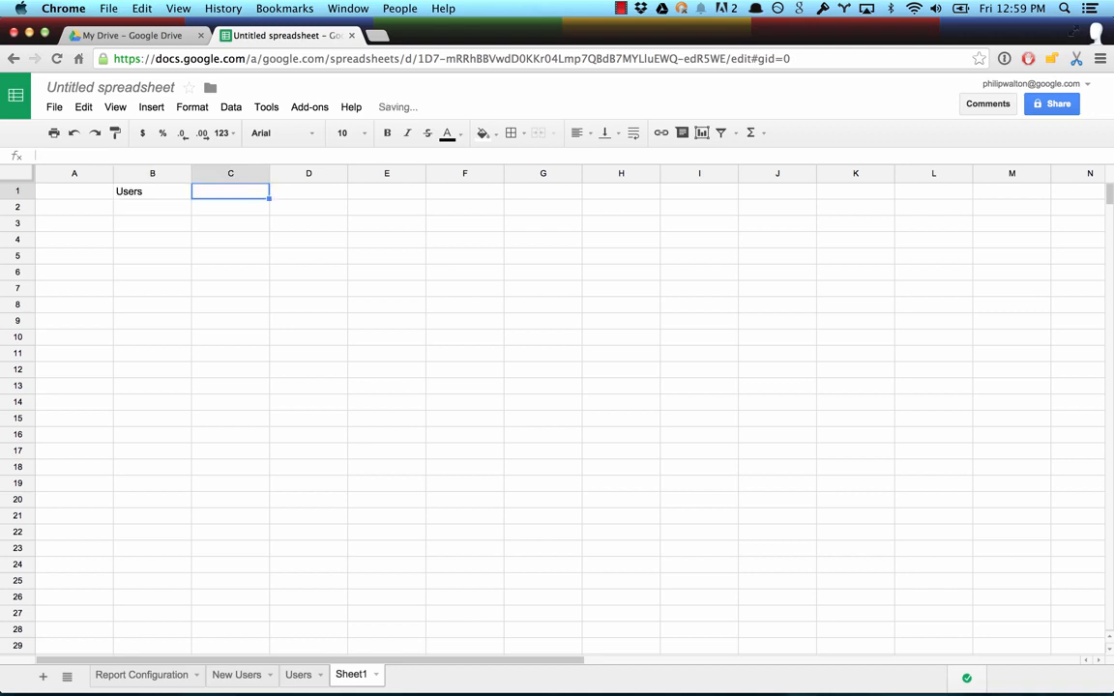
{"action": "type", "text": "New Use"}
{"action": "type", "text": "rs"}
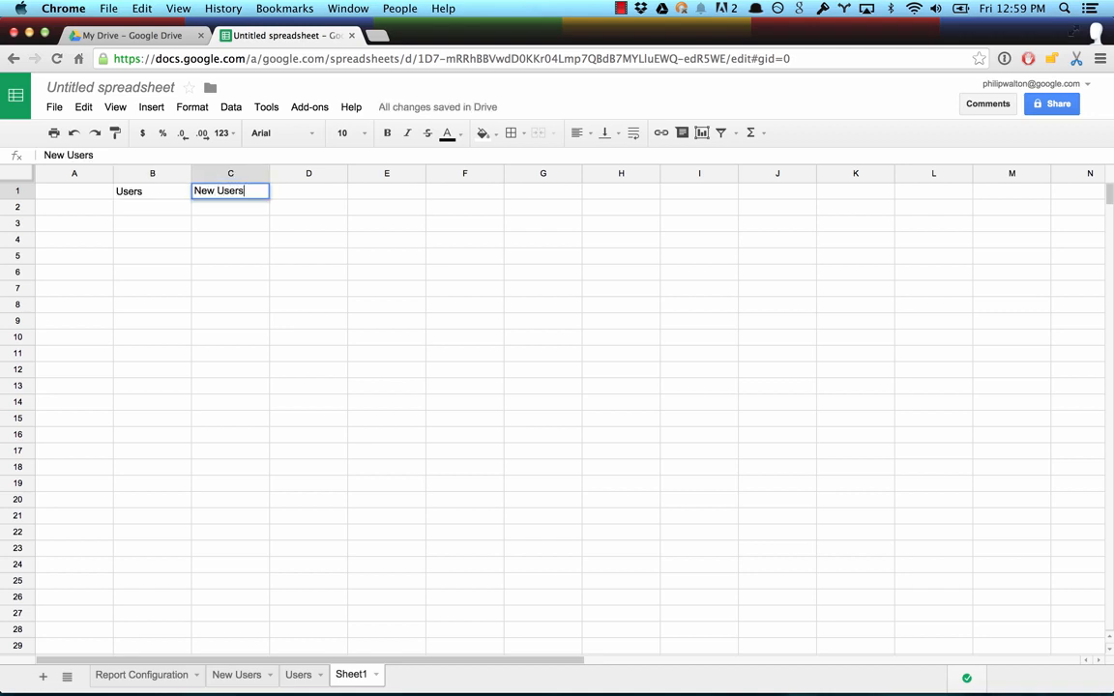
{"action": "key", "text": "Return"}
{"action": "key", "text": "Left"}
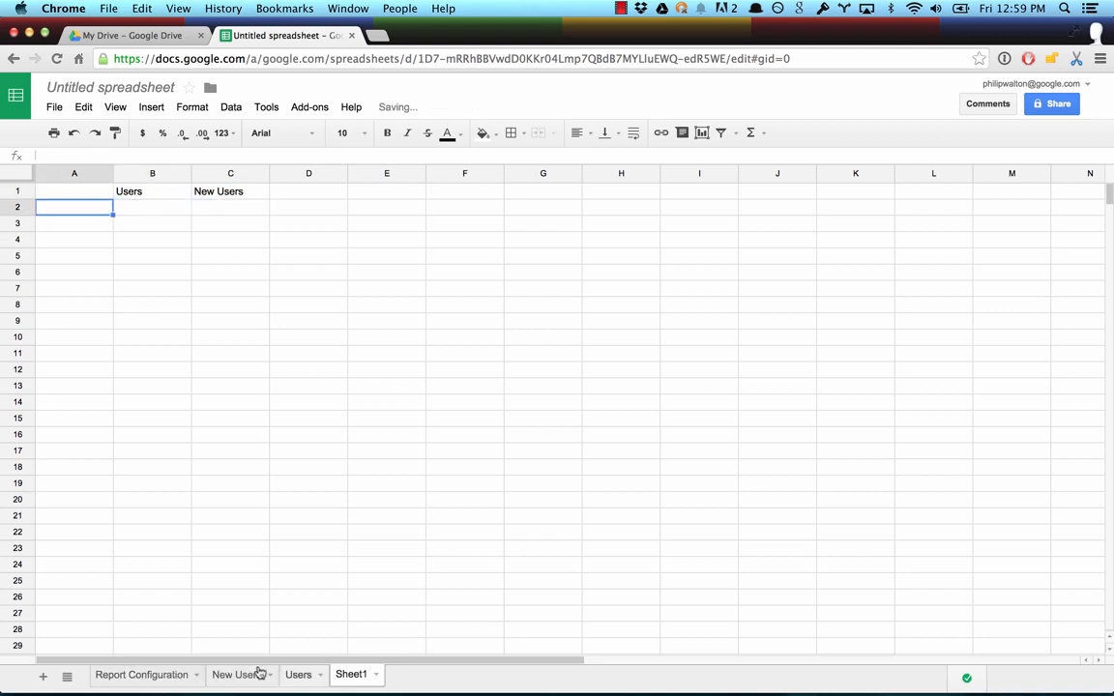
Step: Locate the first date and user count on the Users sheet, and enter ='Users'!a16 in cell A2 of Sheet1
{"action": "left_click", "coordinate": [298, 674]}
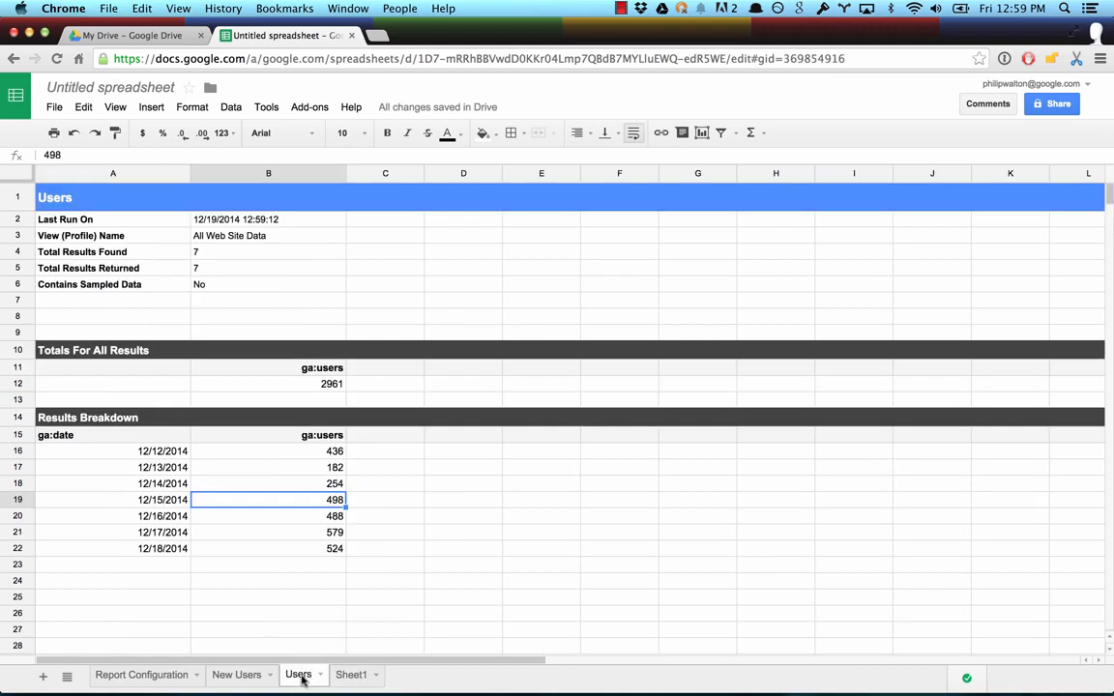
{"action": "left_click", "coordinate": [79, 453]}
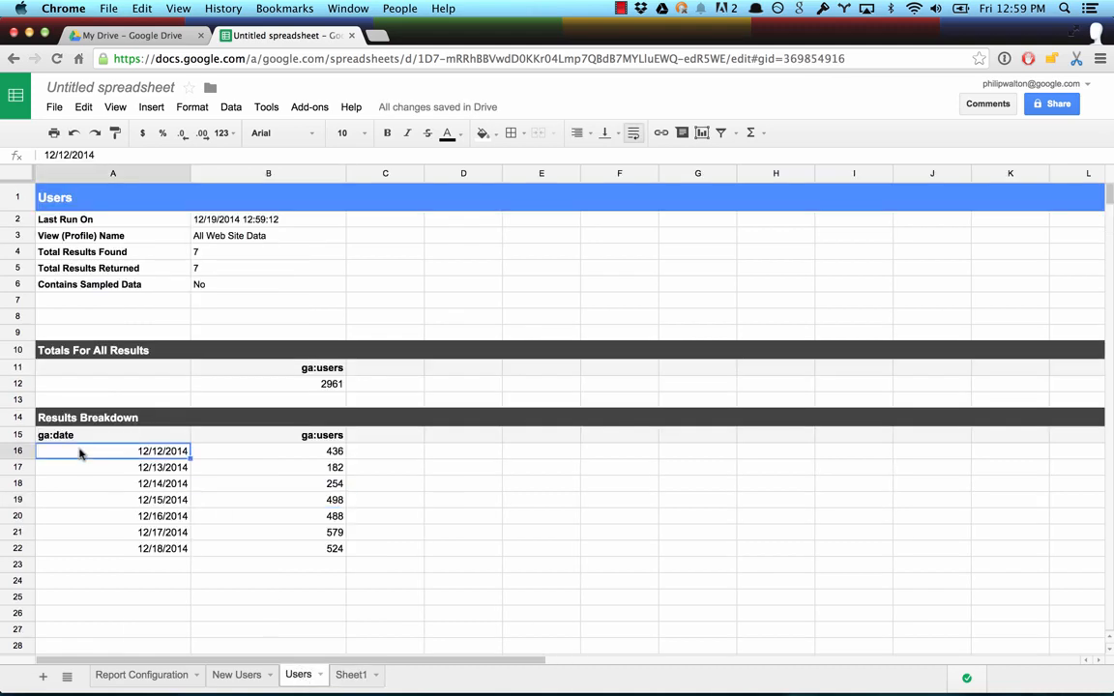
{"action": "left_click", "coordinate": [239, 455]}
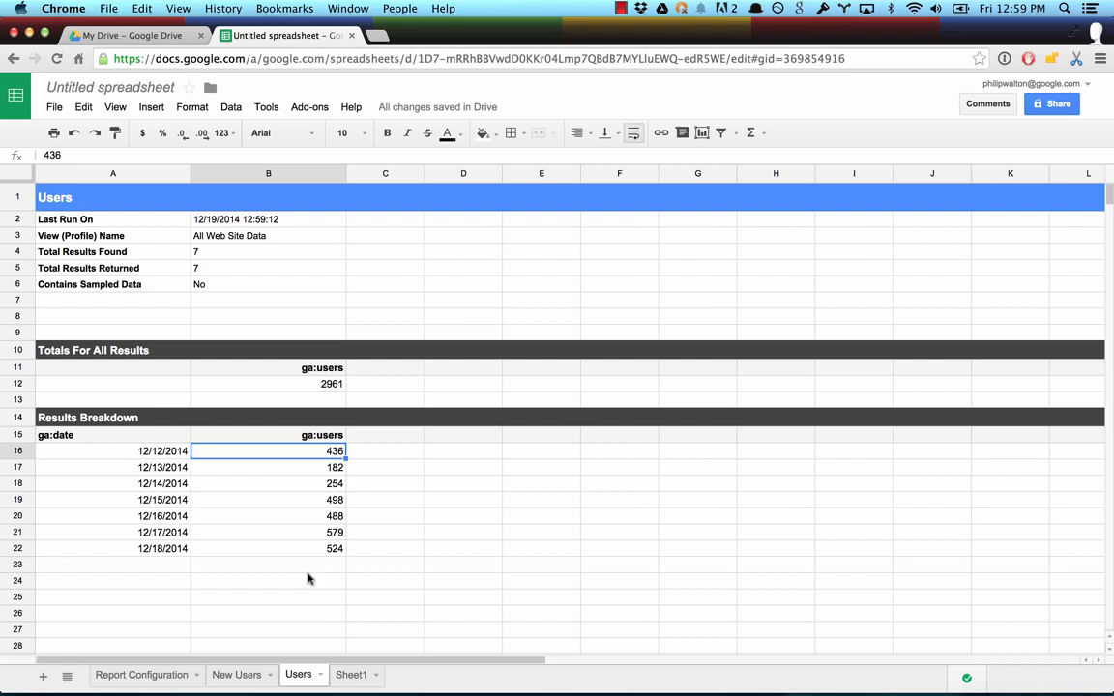
{"action": "left_click", "coordinate": [350, 674]}
{"action": "type", "text": "="}
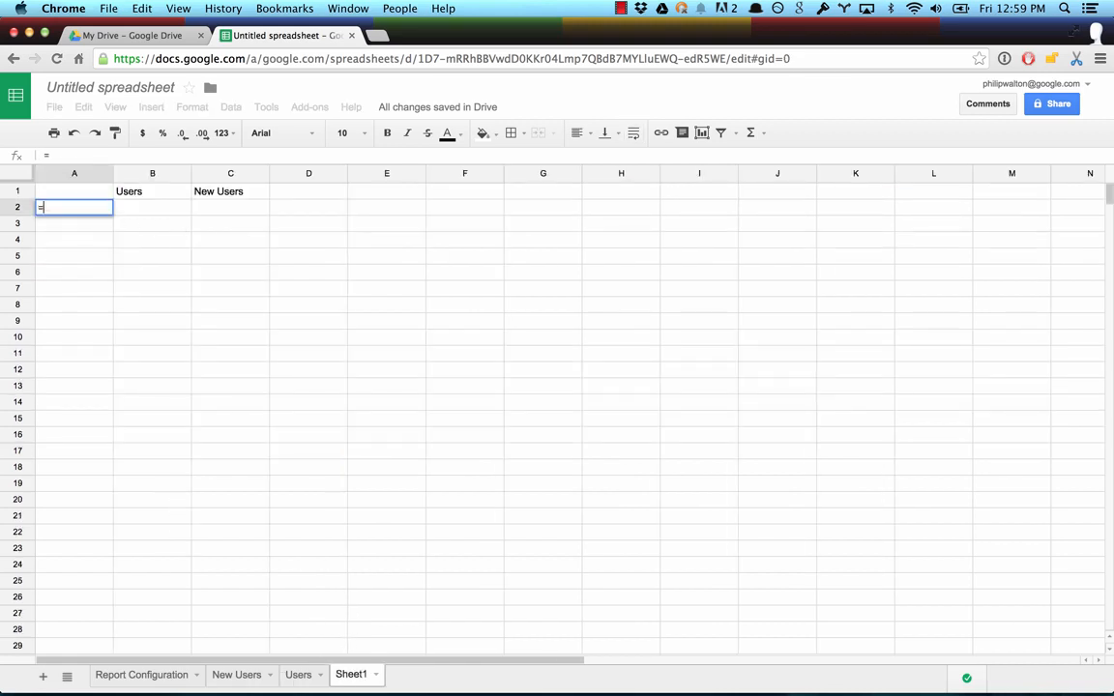
{"action": "type", "text": "'Users'!a16"}
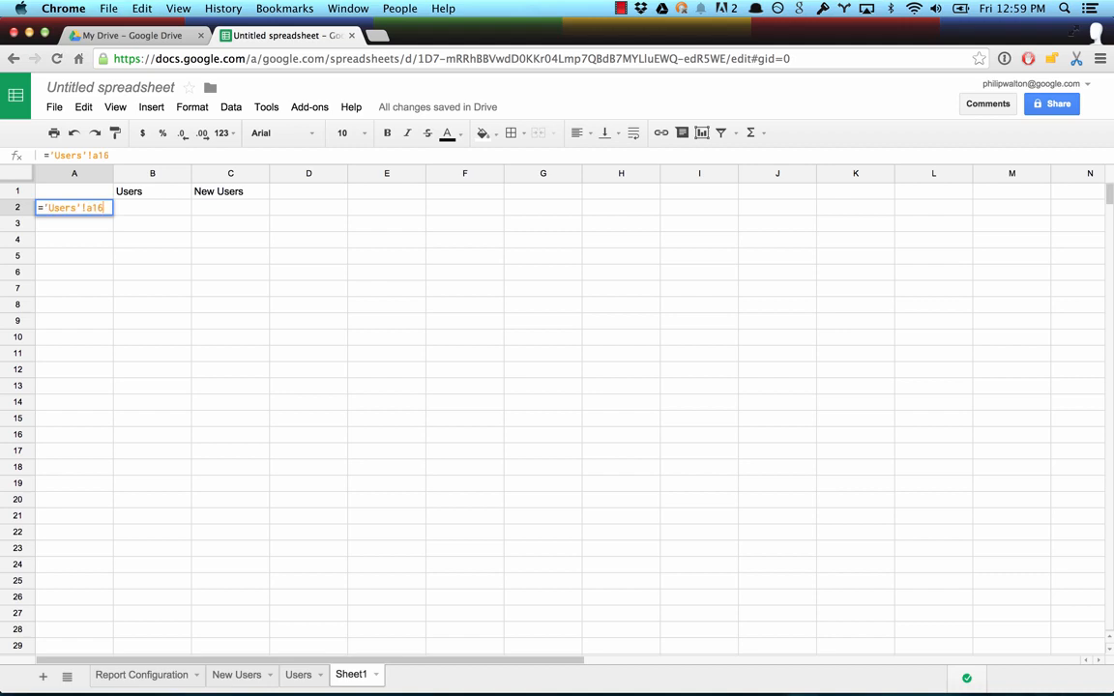
{"action": "key", "text": "Tab"}
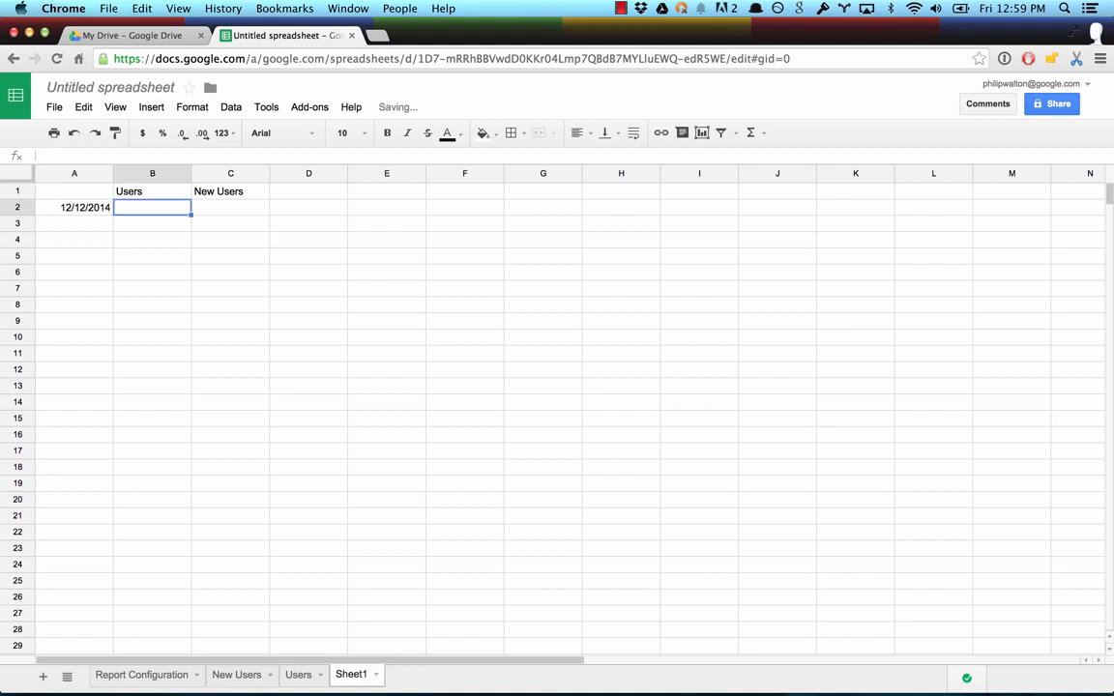
Step: Reference the first user count in cell B2 with the formula ='Users'!b16
{"action": "type", "text": "="}
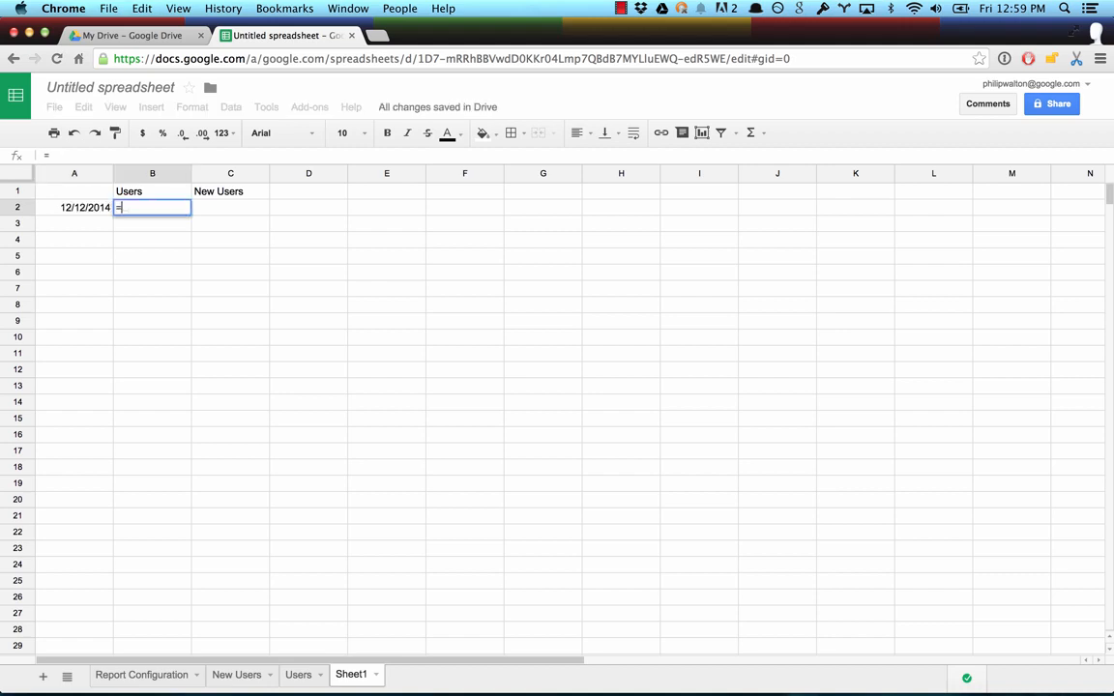
{"action": "type", "text": "'Users'!"}
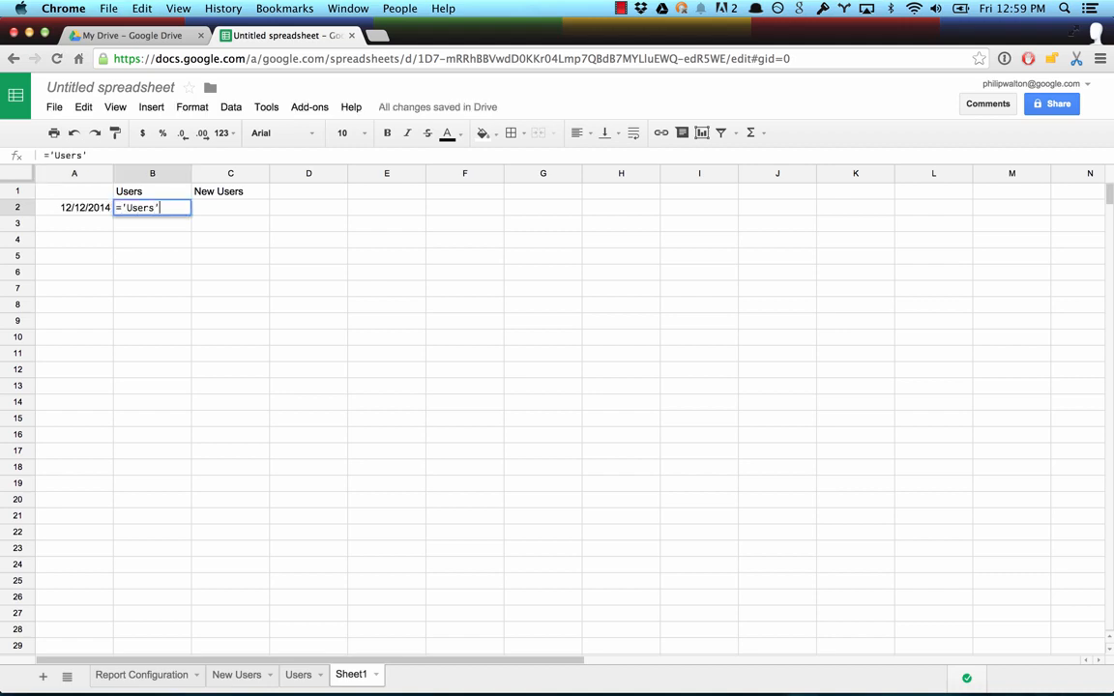
{"action": "type", "text": "b16"}
{"action": "key", "text": "Return"}
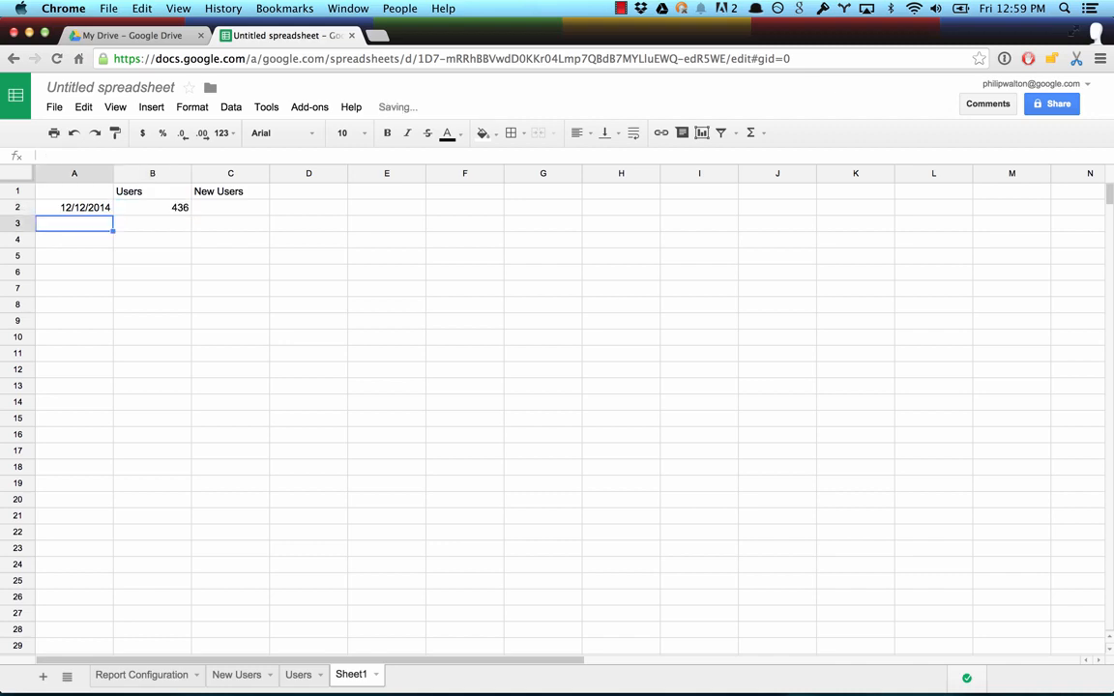
Step: Enter ='New Users'!b16 in cell C2 and fill the formulas of A2:C2 down through row 12
{"action": "key", "text": "Up"}
{"action": "key", "text": "Right"}
{"action": "key", "text": "Right"}
{"action": "type", "text": "='New"}
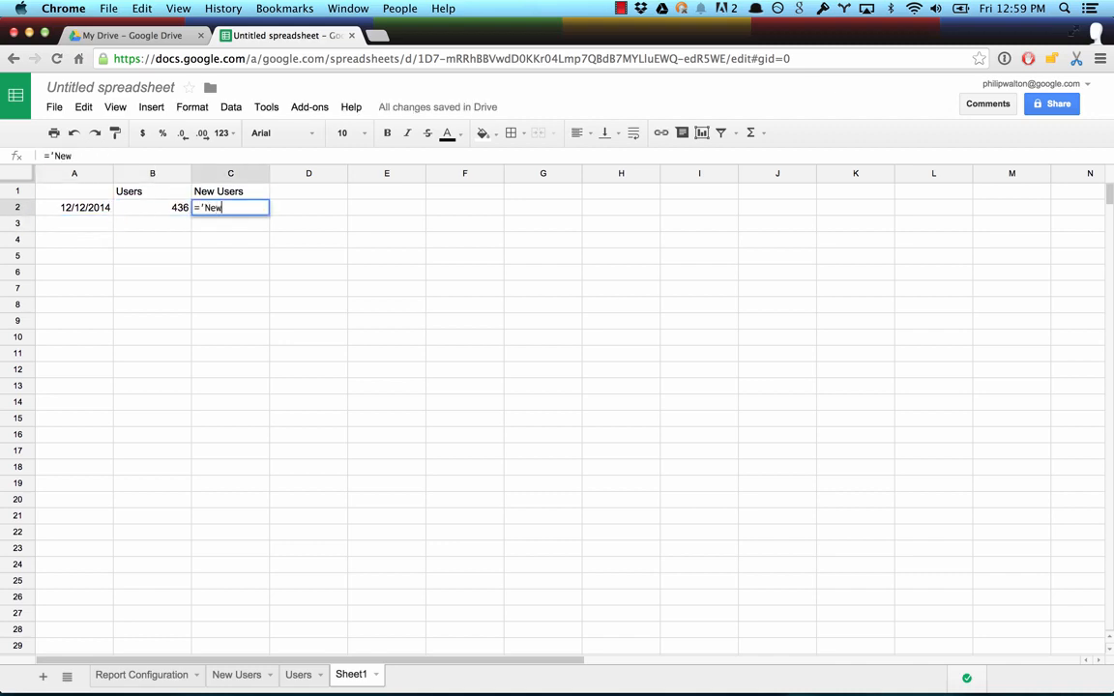
{"action": "type", "text": " Users'!b16"}
{"action": "key", "text": "Return"}
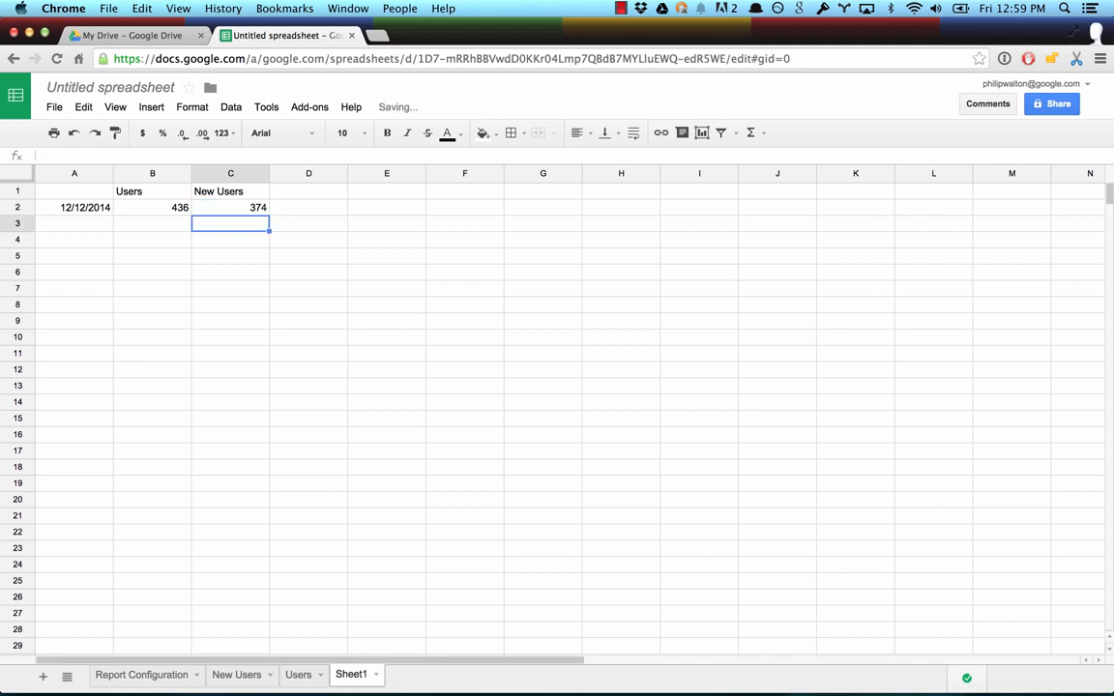
{"action": "left_click_drag", "start_coordinate": [72, 207], "coordinate": [269, 373]}
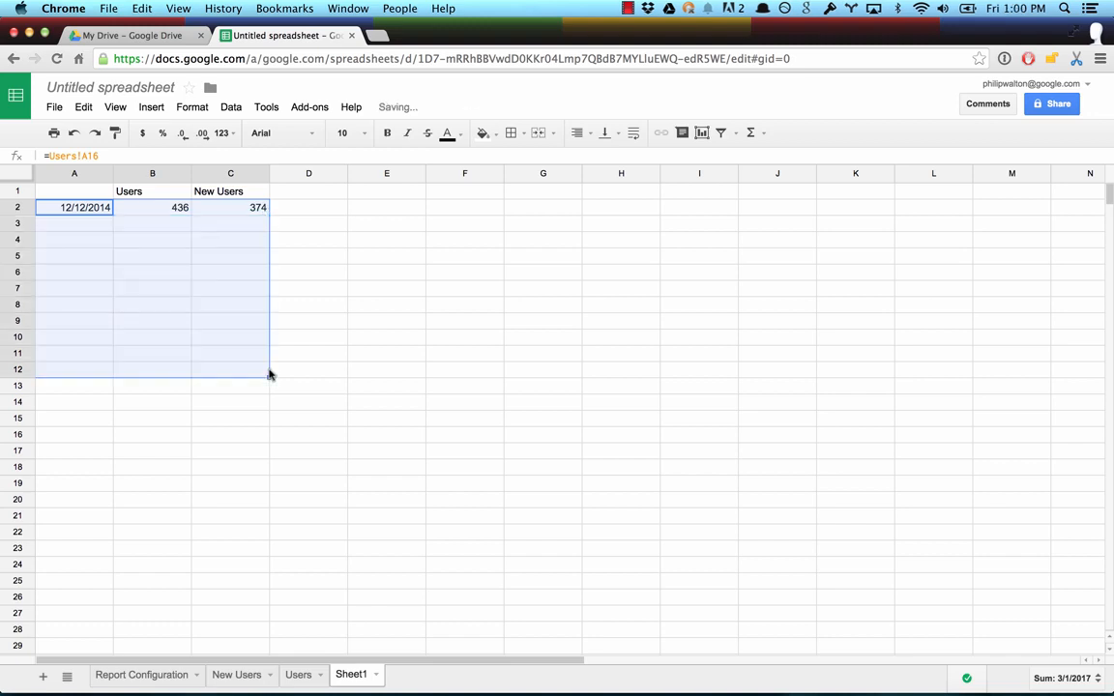
Step: Insert an unstacked area chart of the data in A1:C8 and move it beside the table
{"action": "left_click", "coordinate": [273, 305]}
{"action": "left_click_drag", "start_coordinate": [256, 308], "coordinate": [77, 192]}
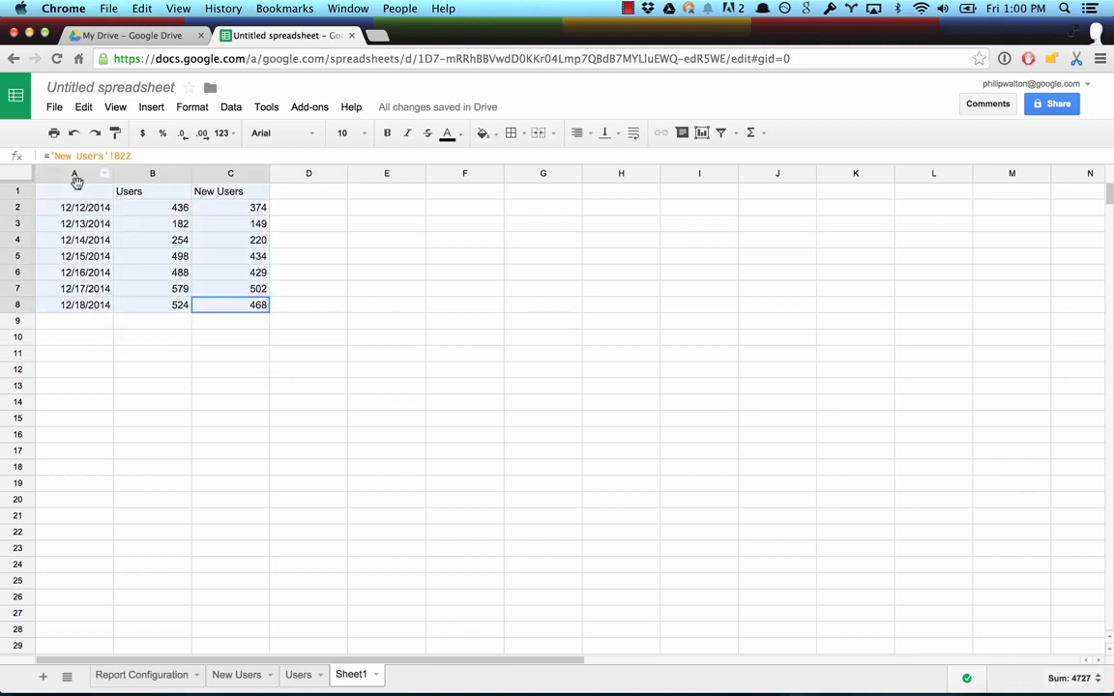
{"action": "left_click", "coordinate": [702, 134]}
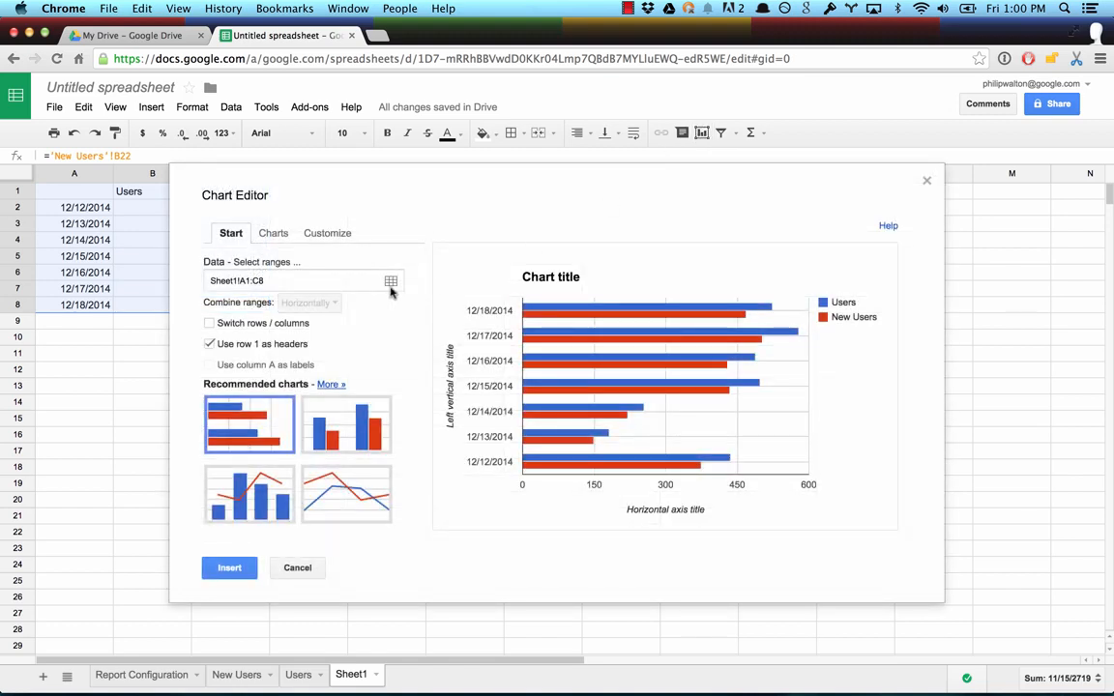
{"action": "left_click", "coordinate": [279, 235]}
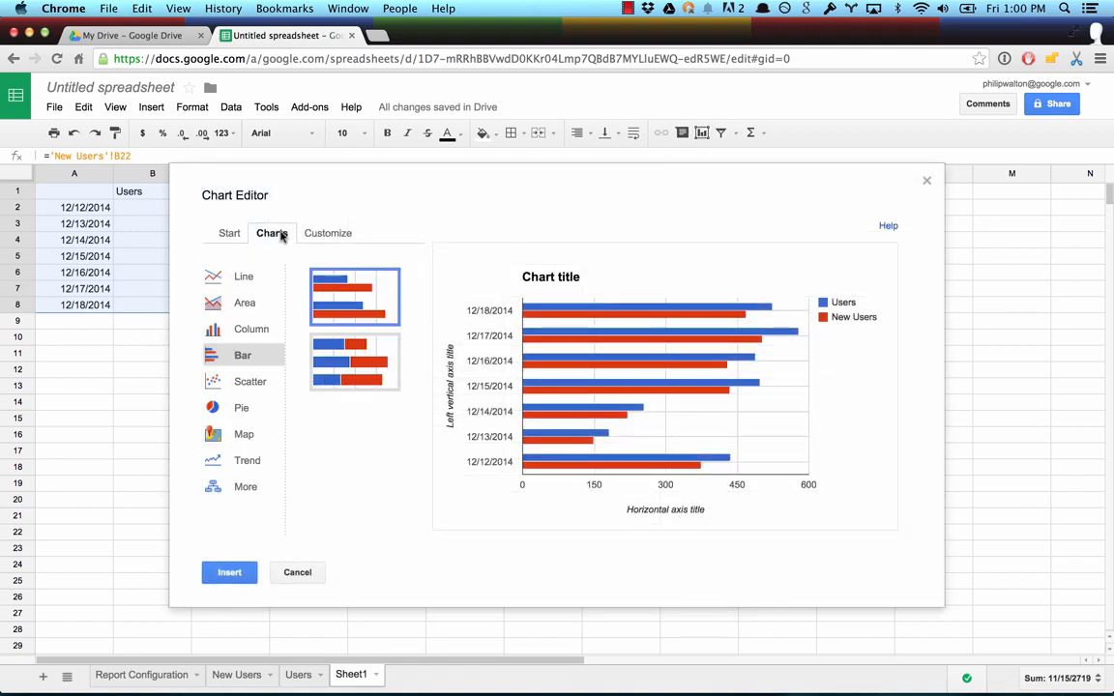
{"action": "left_click", "coordinate": [249, 304]}
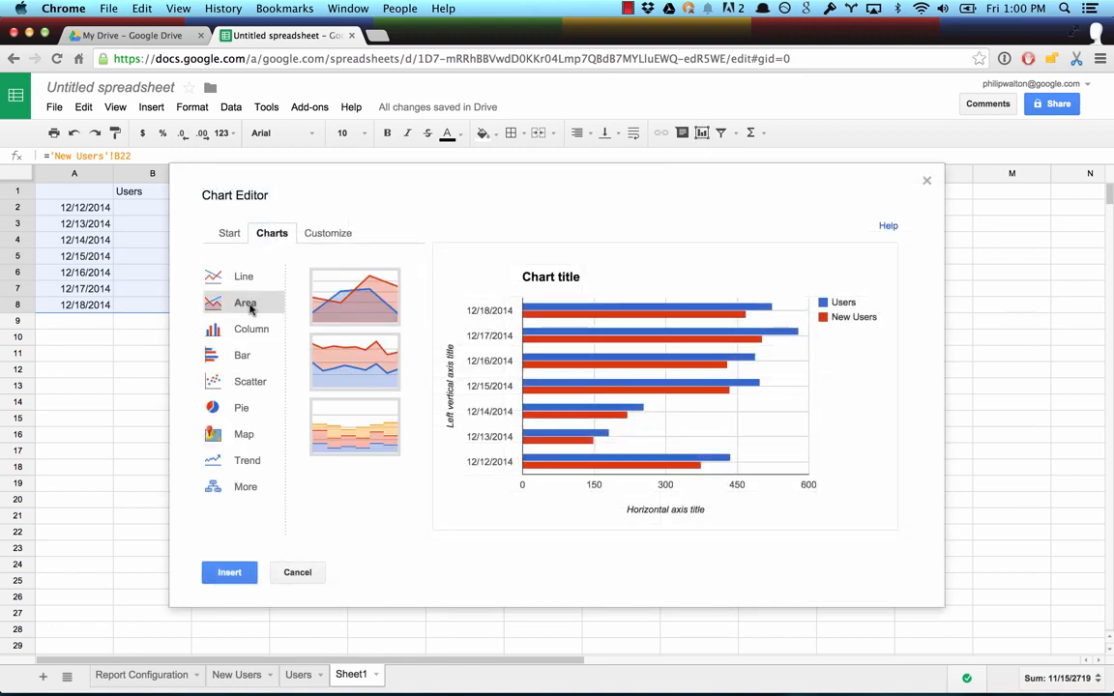
{"action": "left_click", "coordinate": [378, 295]}
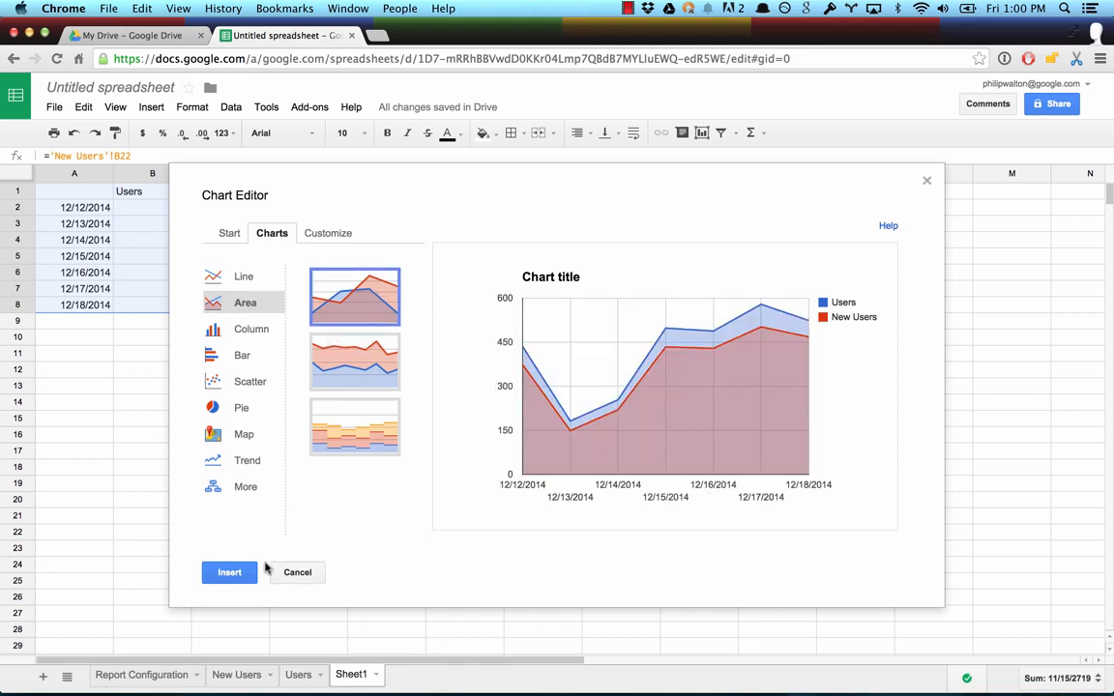
{"action": "left_click", "coordinate": [229, 574]}
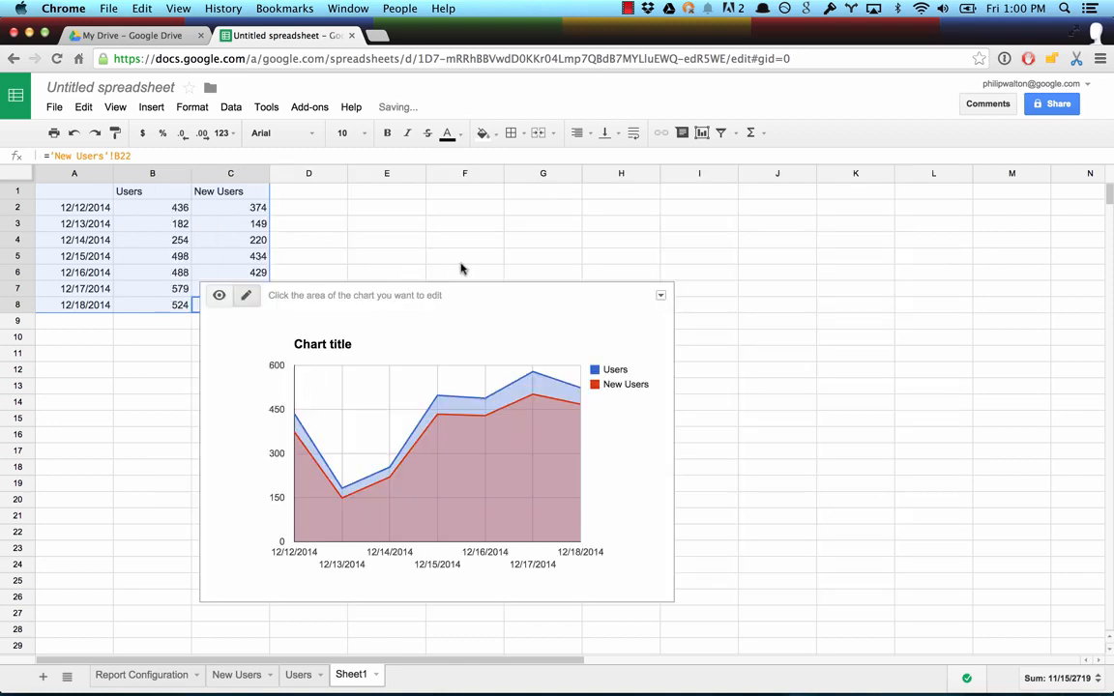
{"action": "left_click_drag", "start_coordinate": [504, 293], "coordinate": [603, 214]}
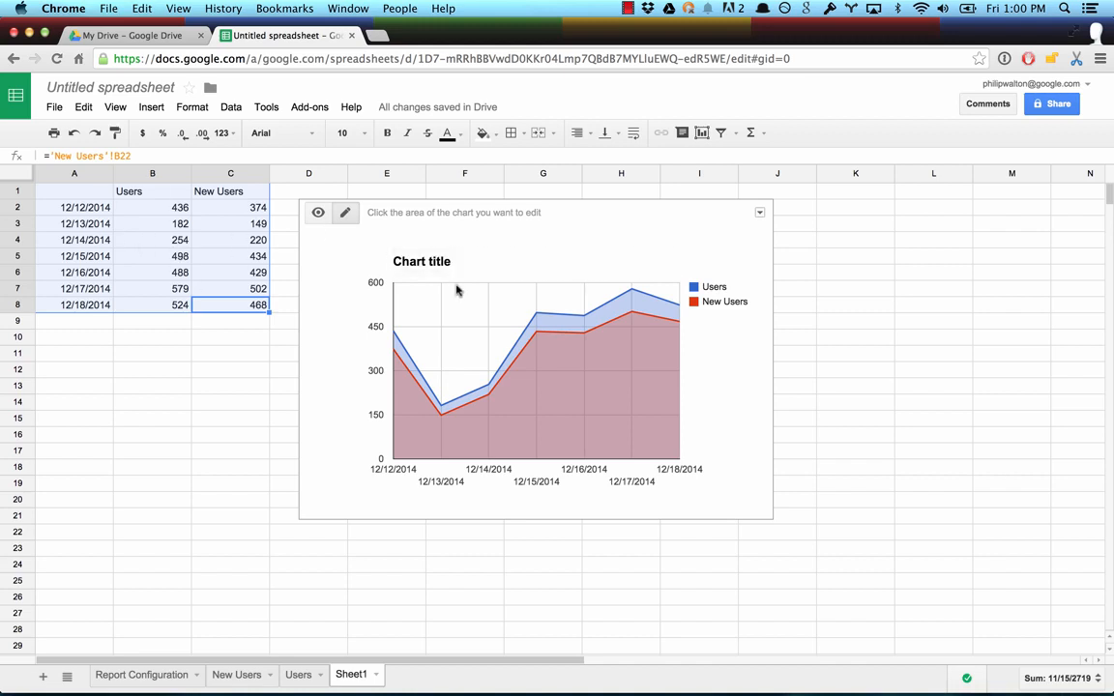
Step: Review the report results on the Users and New Users sheets that feed the chart
{"action": "left_click", "coordinate": [244, 674]}
{"action": "left_click", "coordinate": [290, 677]}
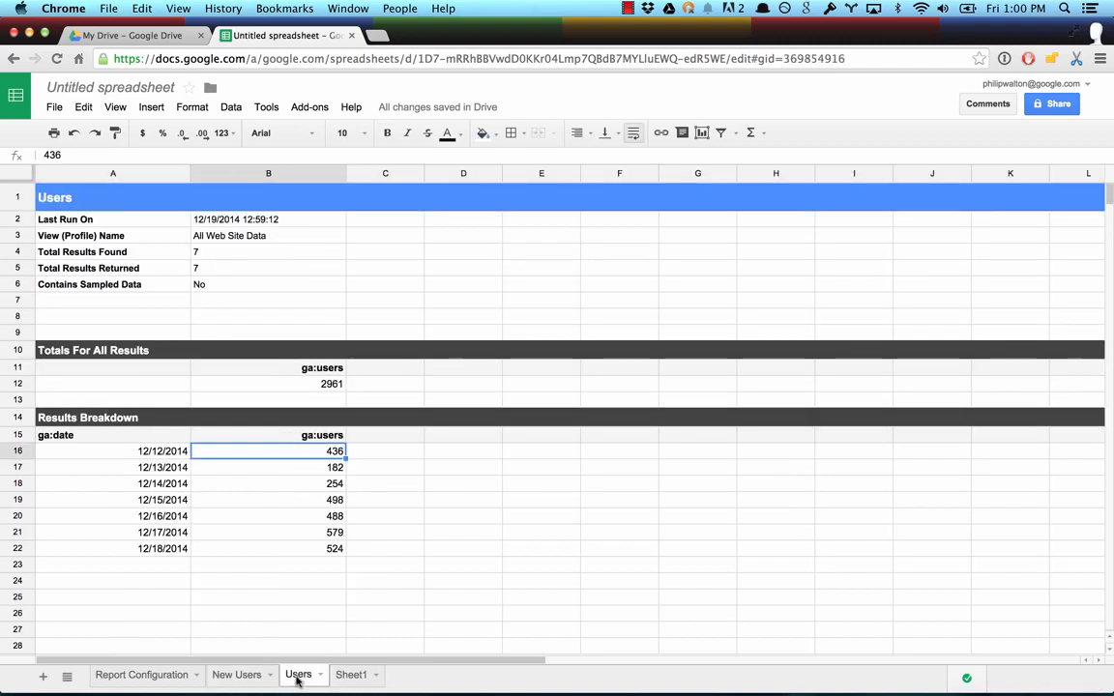
{"action": "left_click", "coordinate": [244, 675]}
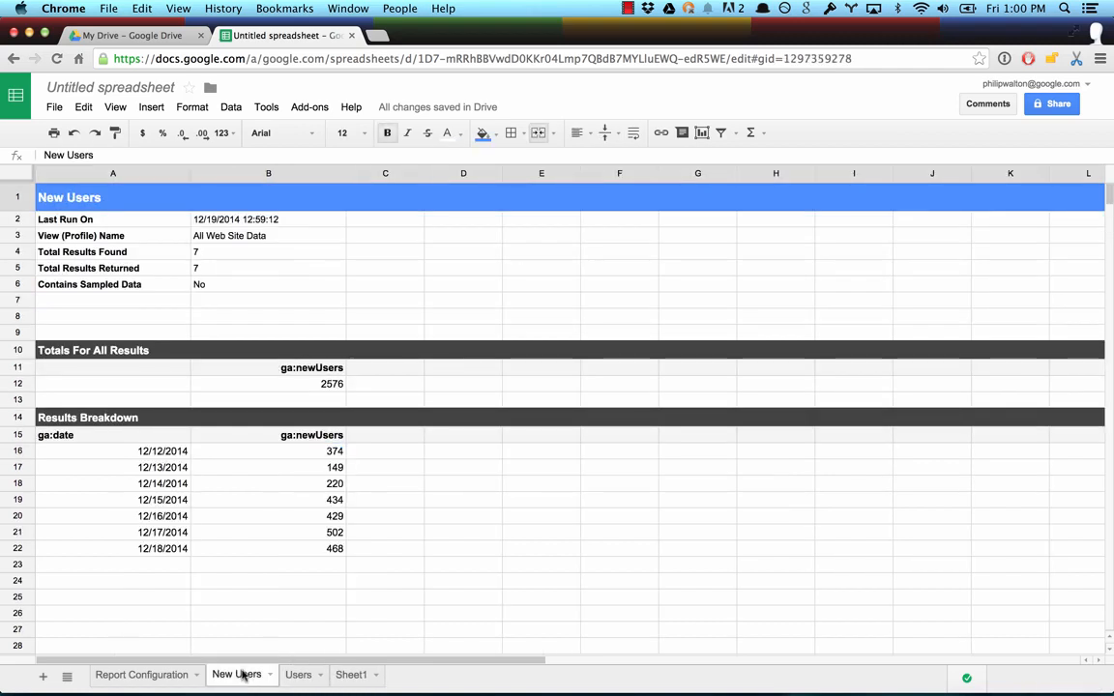
Step: Open the Google Analytics add-on's report scheduling from the Report Configuration sheet and enable reports to run automatically
{"action": "left_click", "coordinate": [136, 675]}
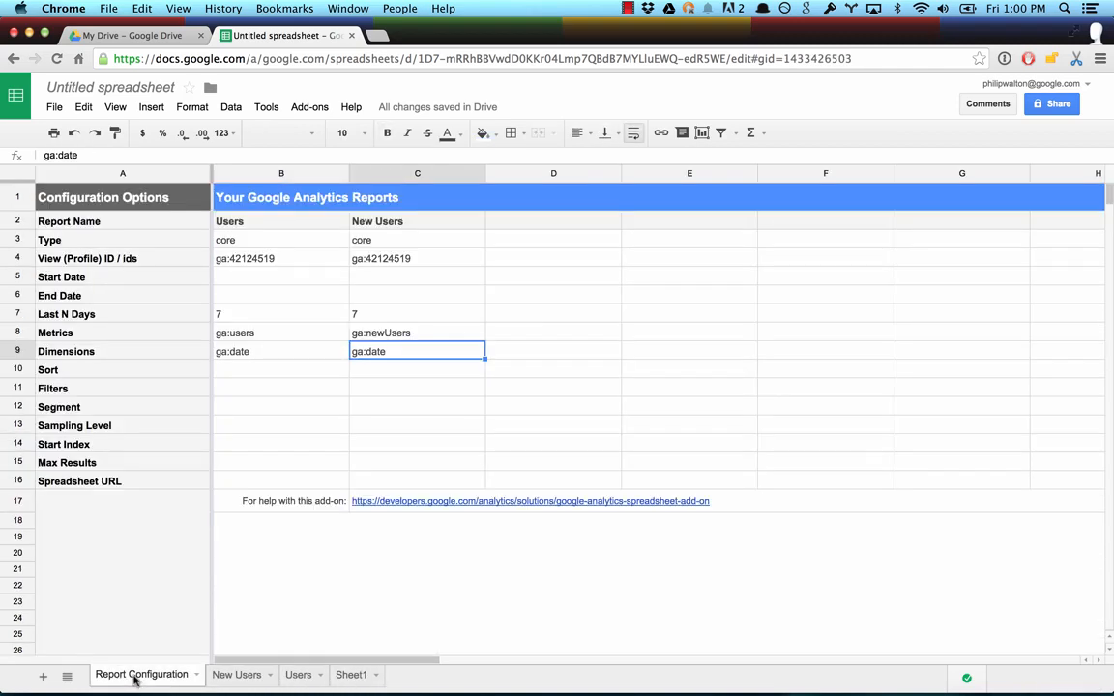
{"action": "left_click", "coordinate": [311, 108]}
{"action": "mouse_move", "coordinate": [322, 134]}
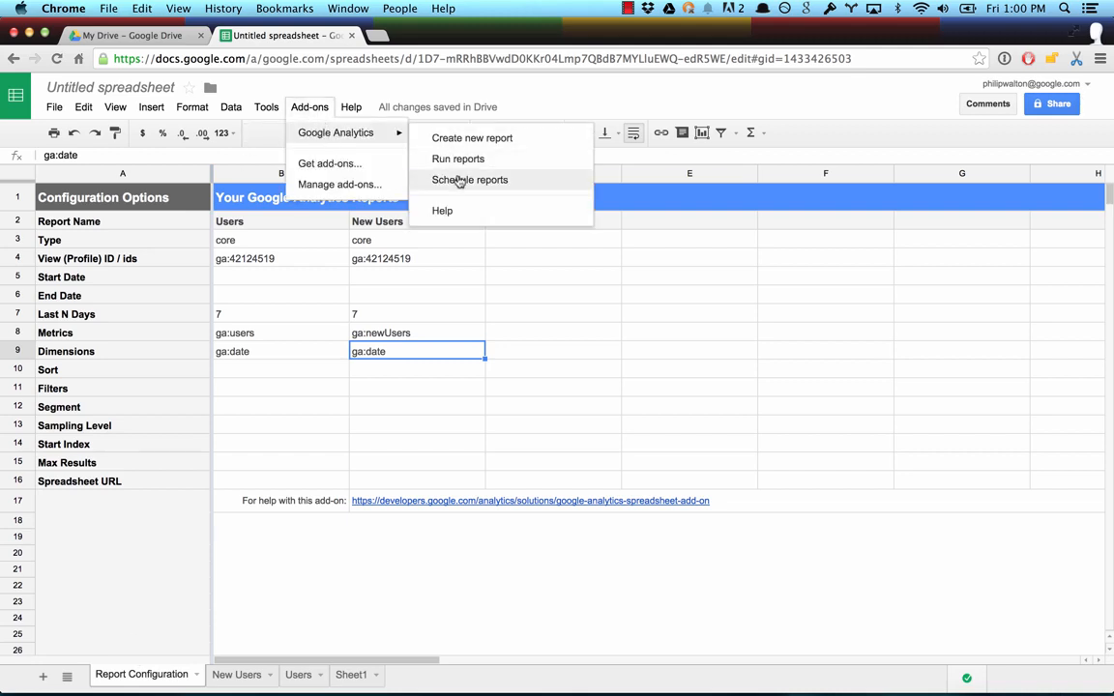
{"action": "left_click", "coordinate": [459, 182]}
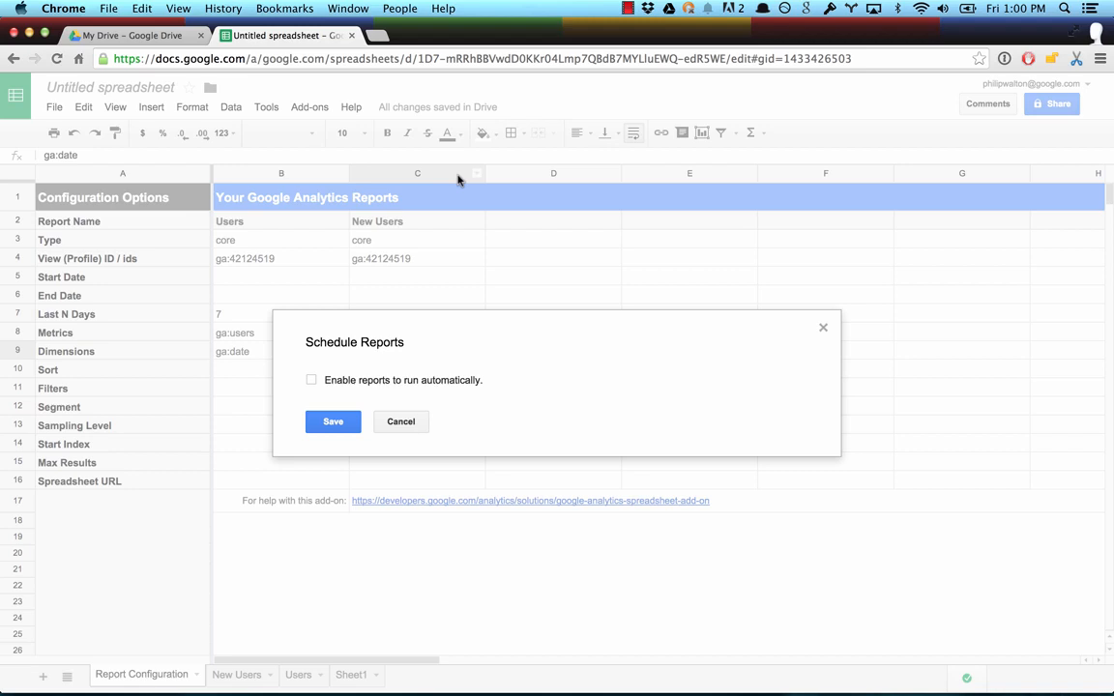
{"action": "left_click", "coordinate": [311, 380]}
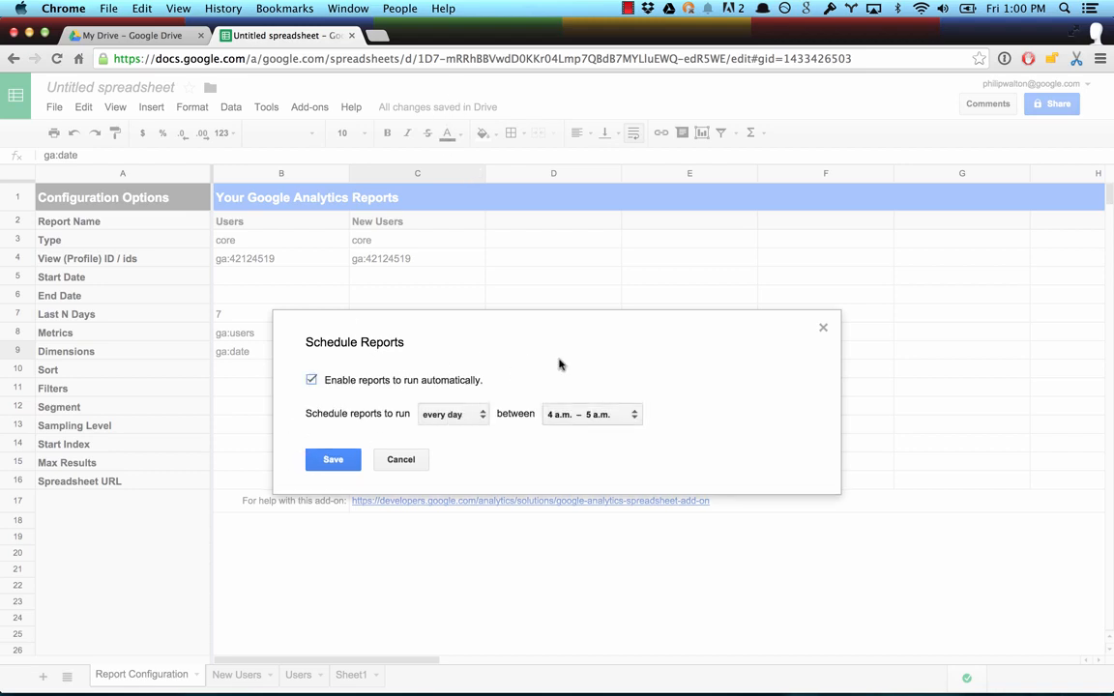
Step: Schedule the reports to run every week on Monday between 8 a.m. and 9 a.m., and save the schedule
{"action": "left_click", "coordinate": [461, 416]}
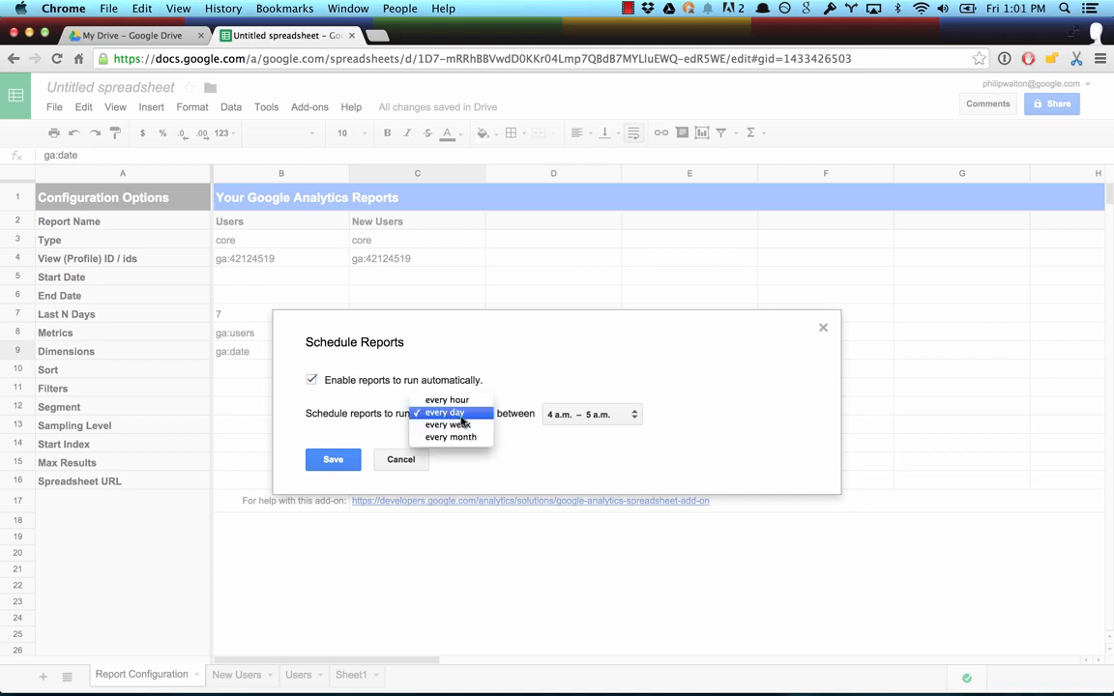
{"action": "left_click", "coordinate": [463, 426]}
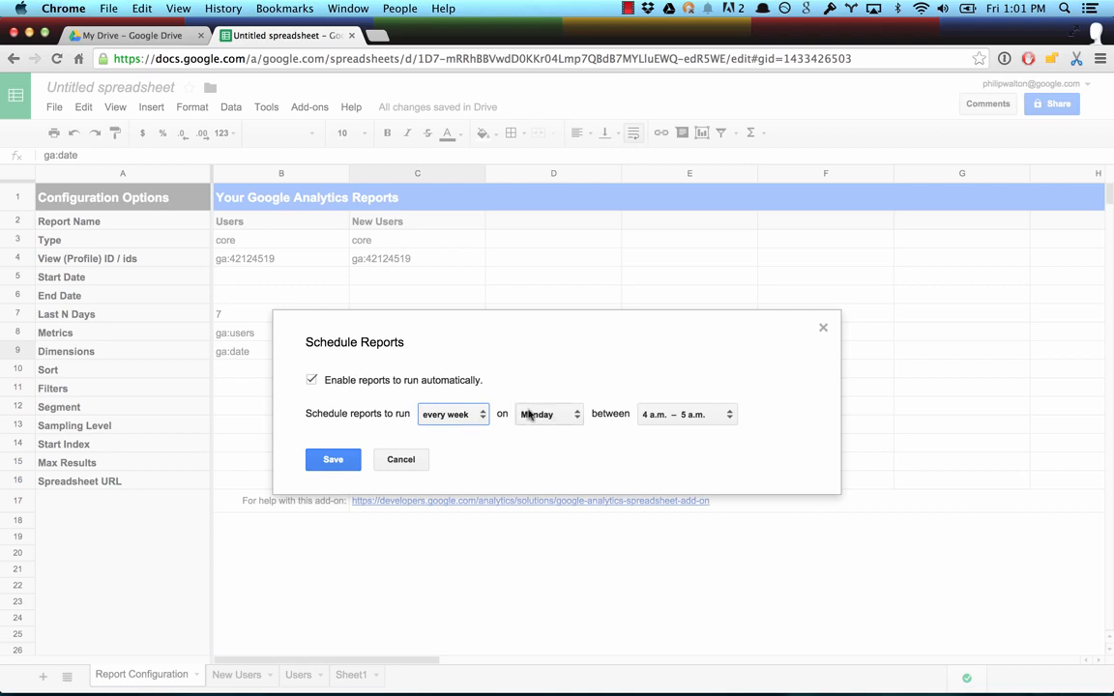
{"action": "left_click", "coordinate": [683, 415]}
{"action": "left_click", "coordinate": [676, 462]}
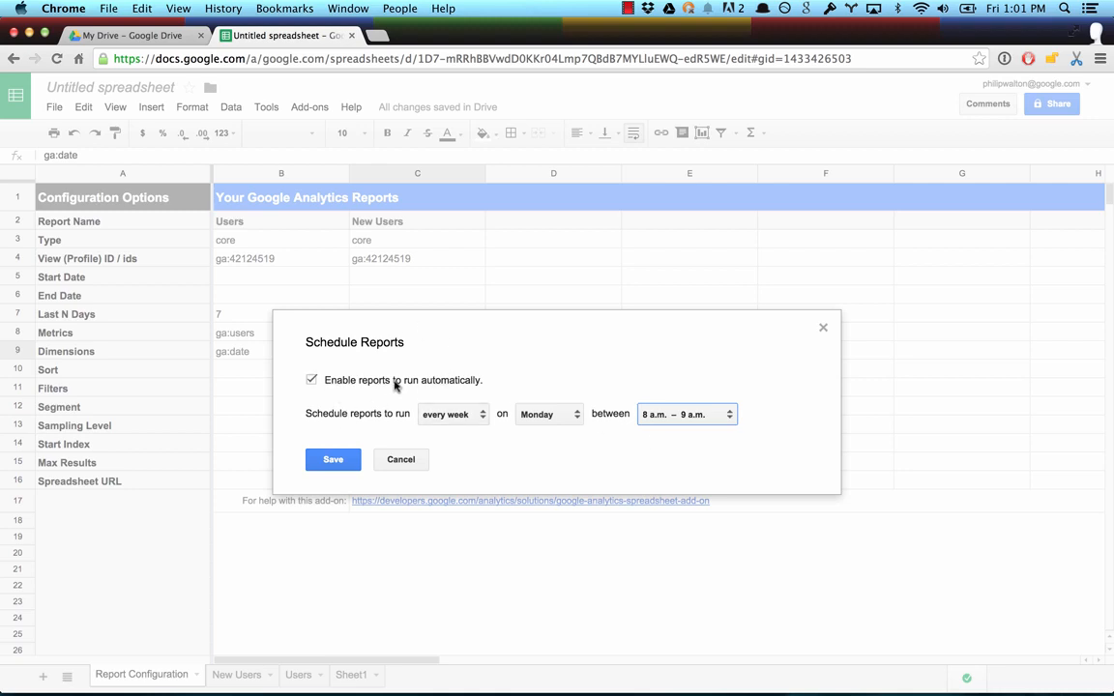
{"action": "left_click", "coordinate": [329, 459]}
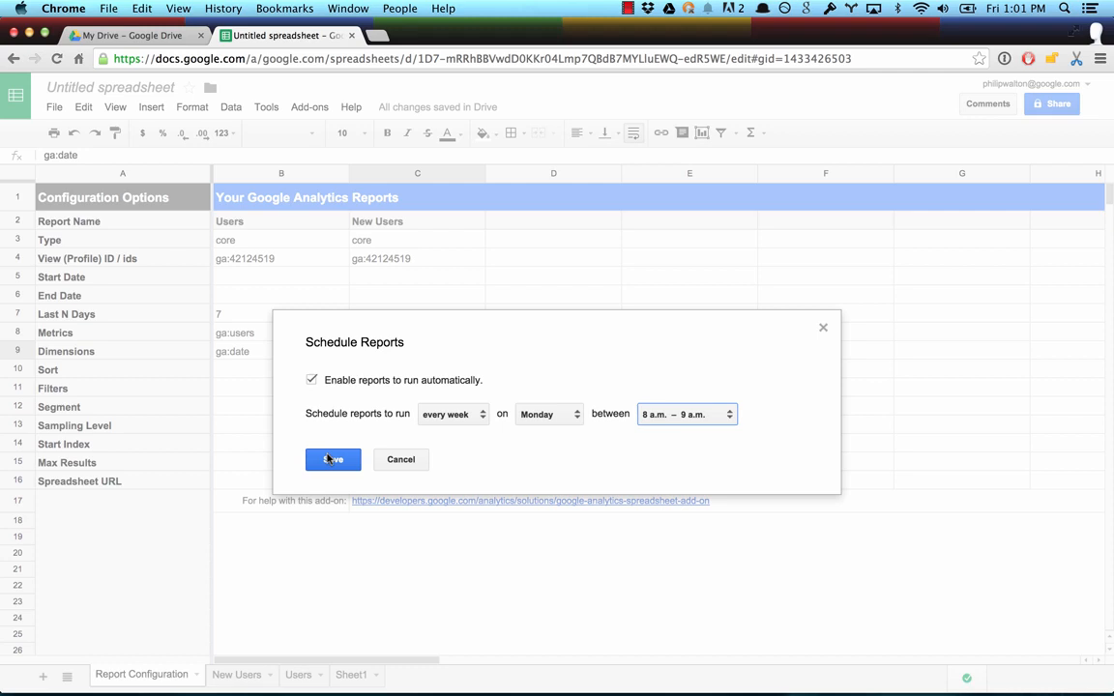